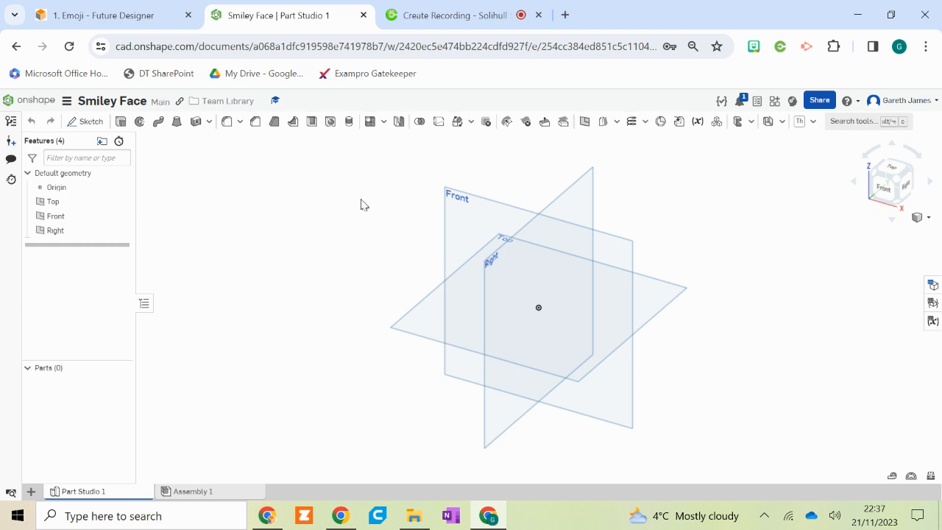
- Sketch a 100 mm diameter circle centred on the origin on the Front plane
click(460, 223)
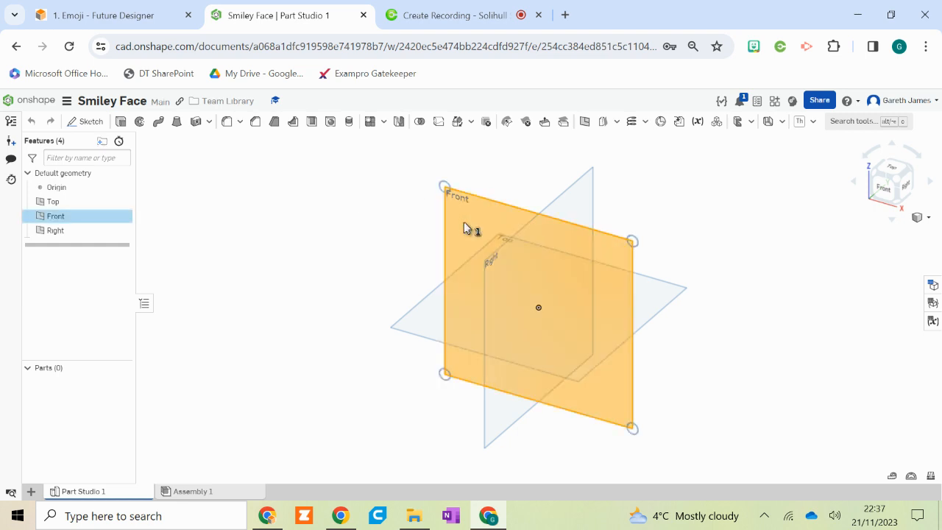
click(82, 122)
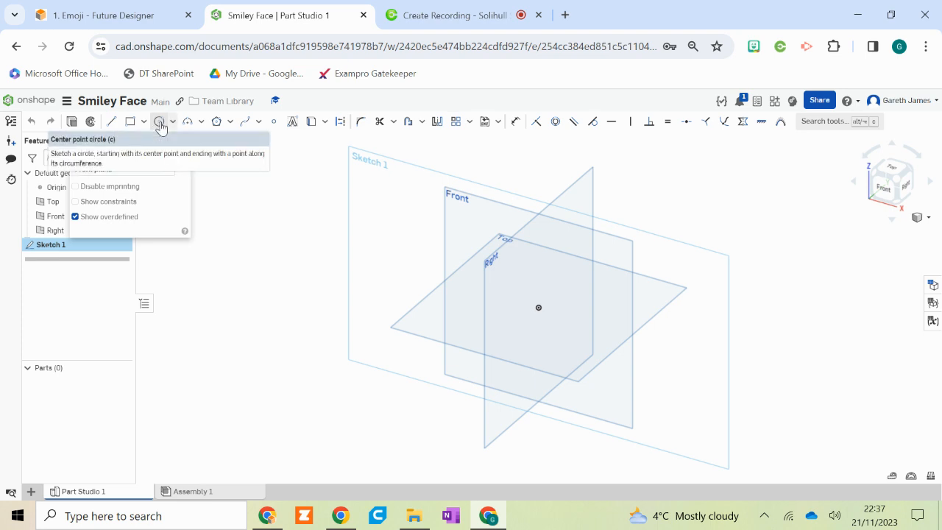
click(160, 123)
key(n)
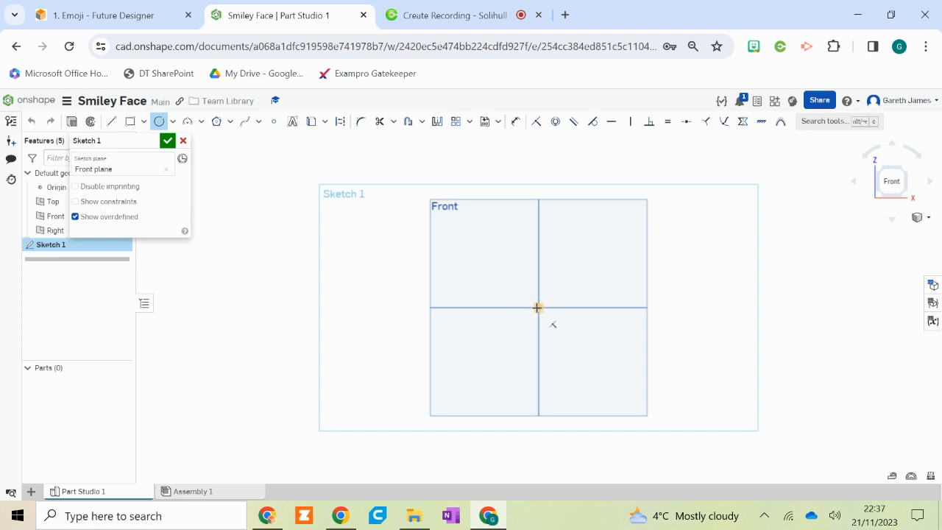
click(539, 308)
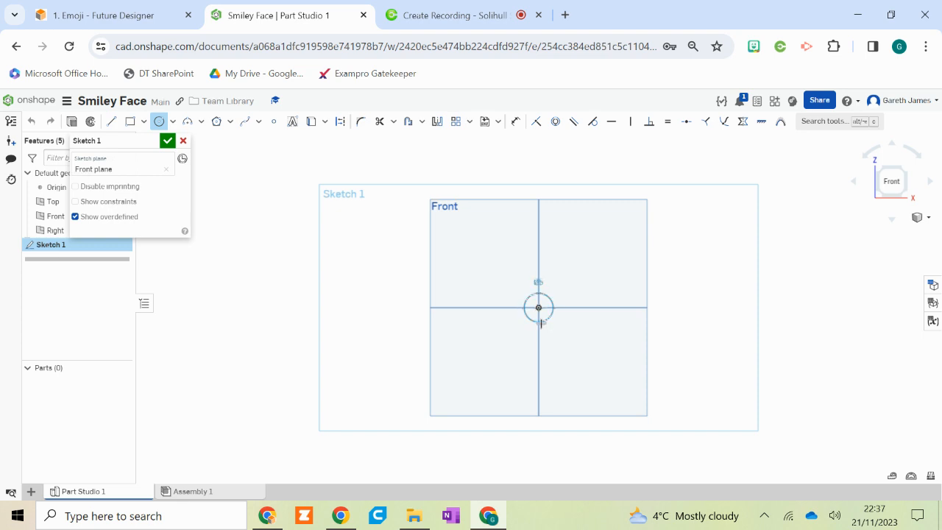
click(590, 365)
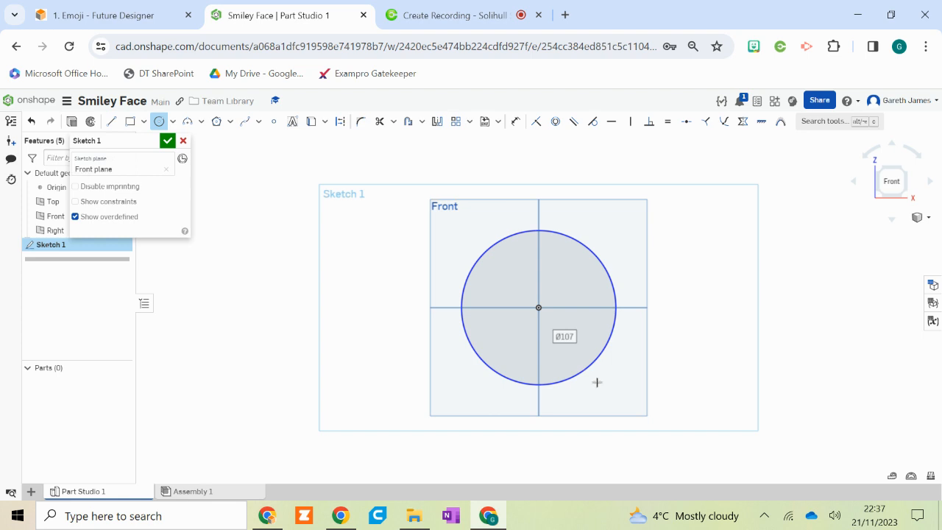
text(100)
key(Return)
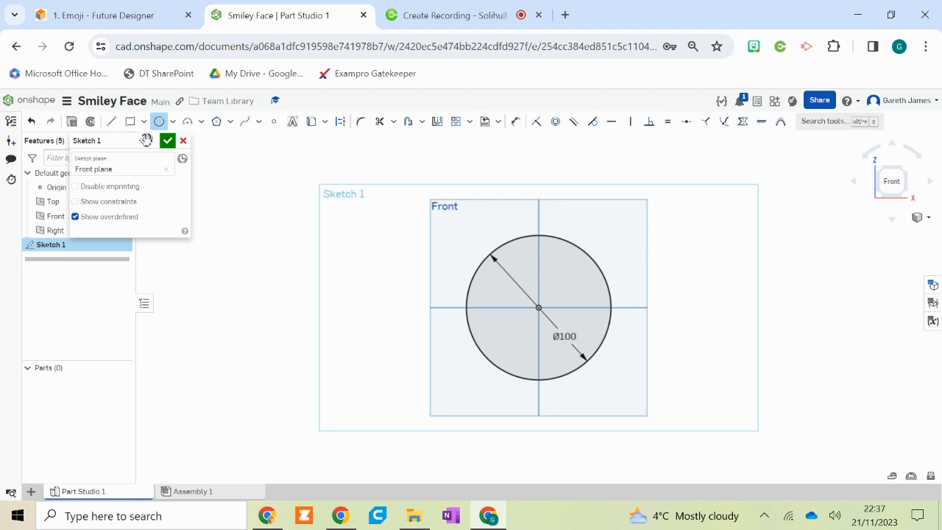
- Extrude the circle as a new solid with a blind depth of 20 mm
click(72, 123)
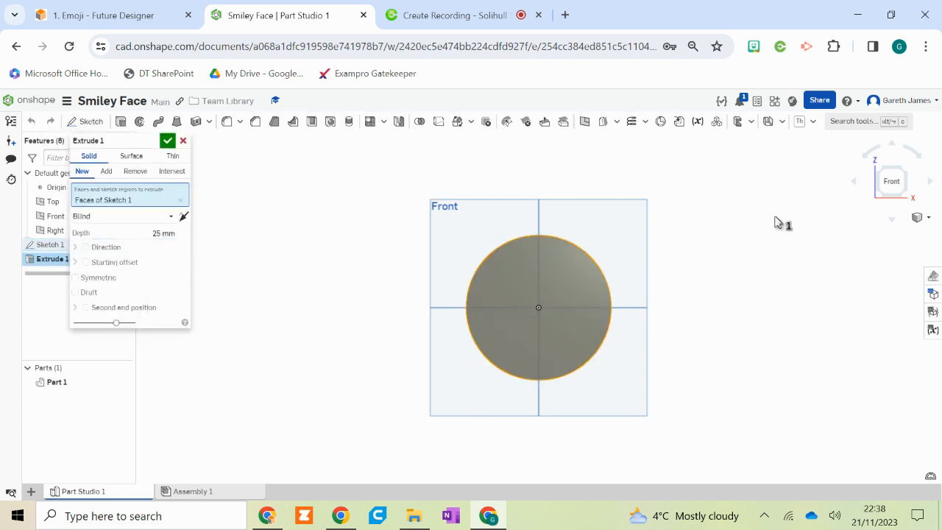
right_drag(673, 276, 652, 293)
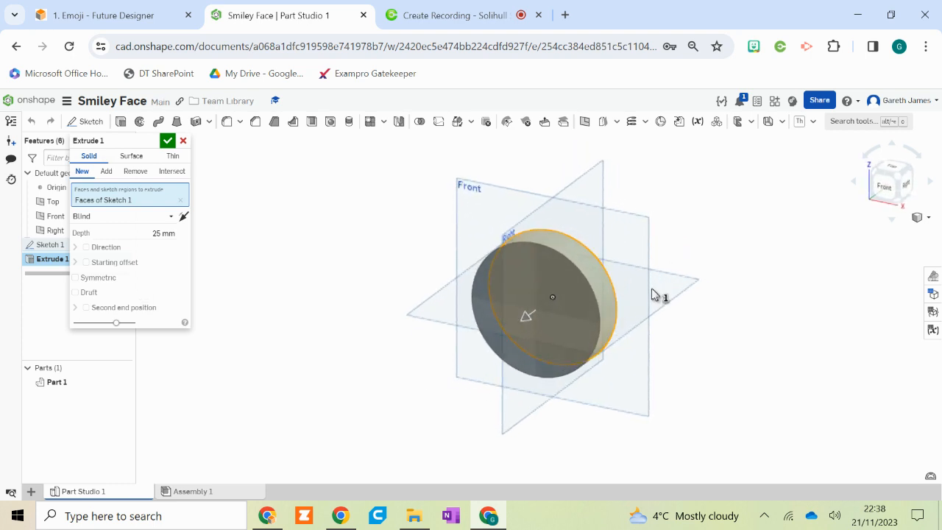
click(898, 180)
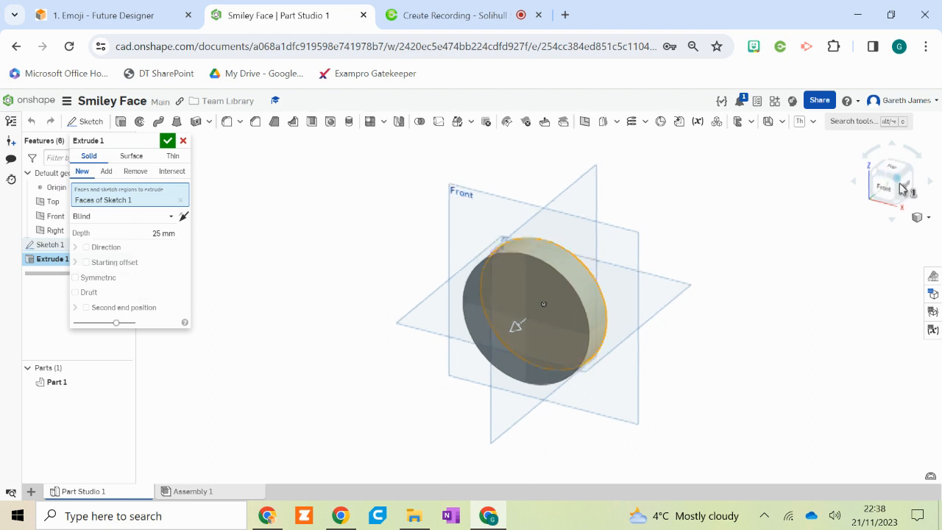
click(875, 176)
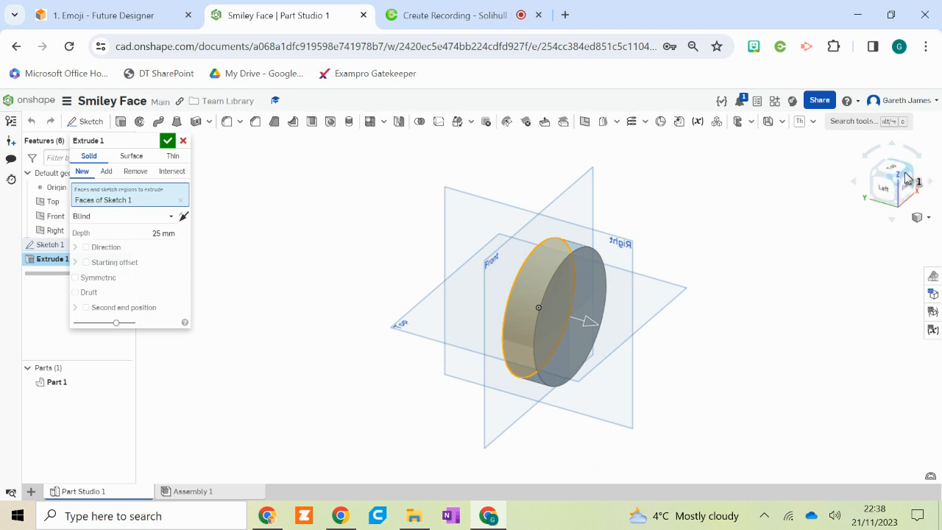
click(910, 170)
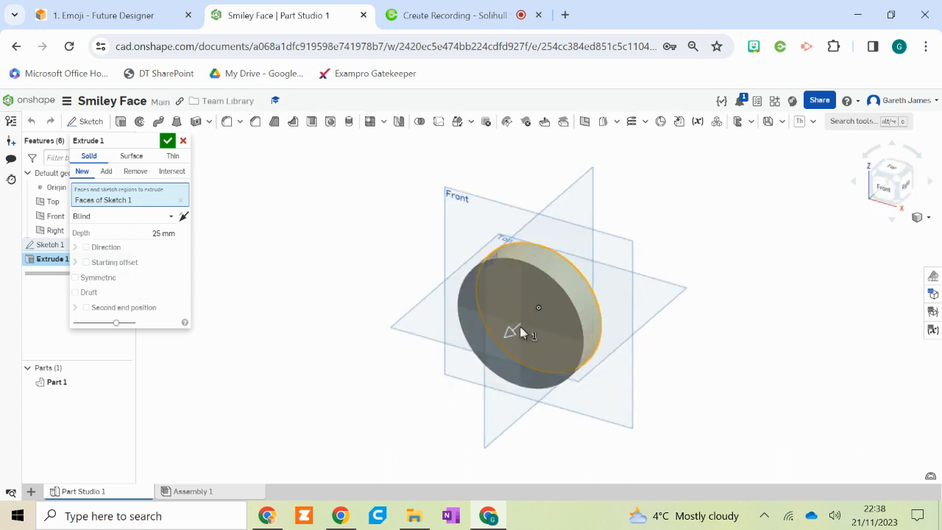
mouse_move(510, 336)
mouse_down()
mouse_move(471, 370)
mouse_move(525, 336)
mouse_move(495, 354)
mouse_move(504, 336)
mouse_move(517, 343)
mouse_move(506, 335)
mouse_up()
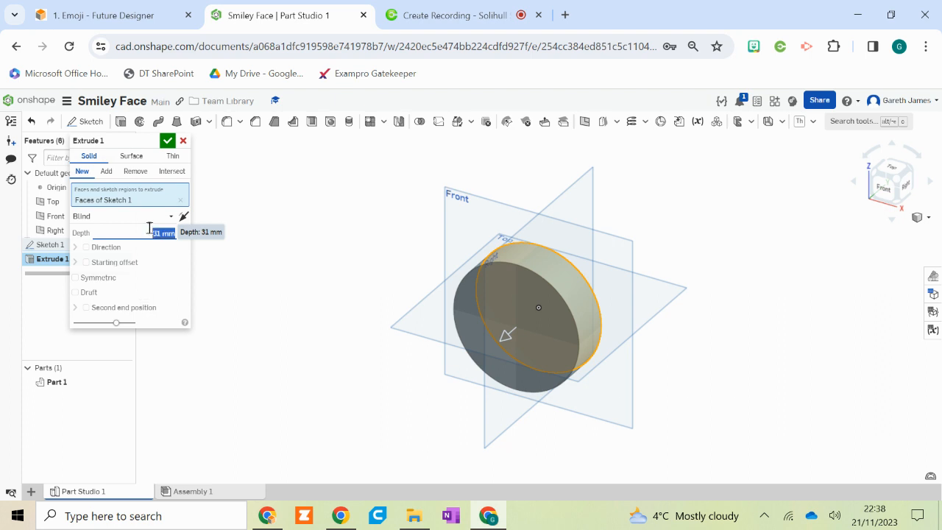
text(10)
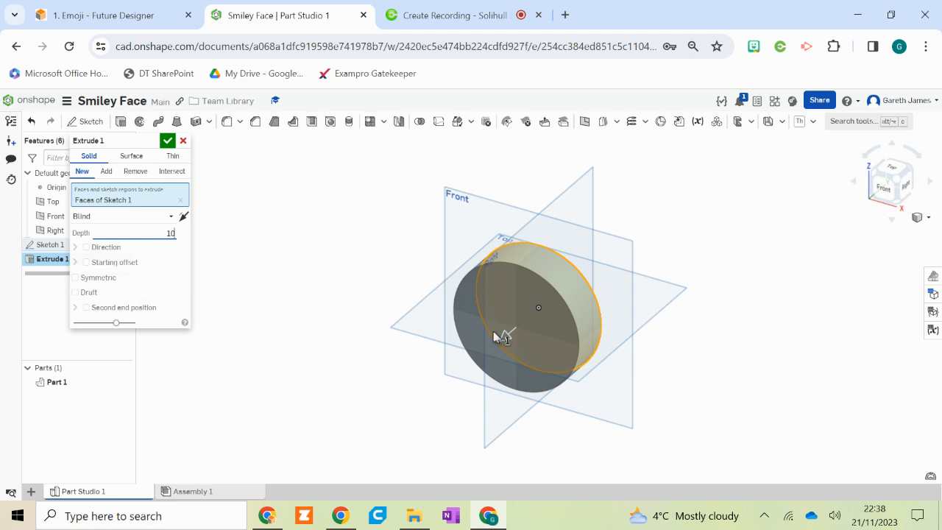
click(326, 323)
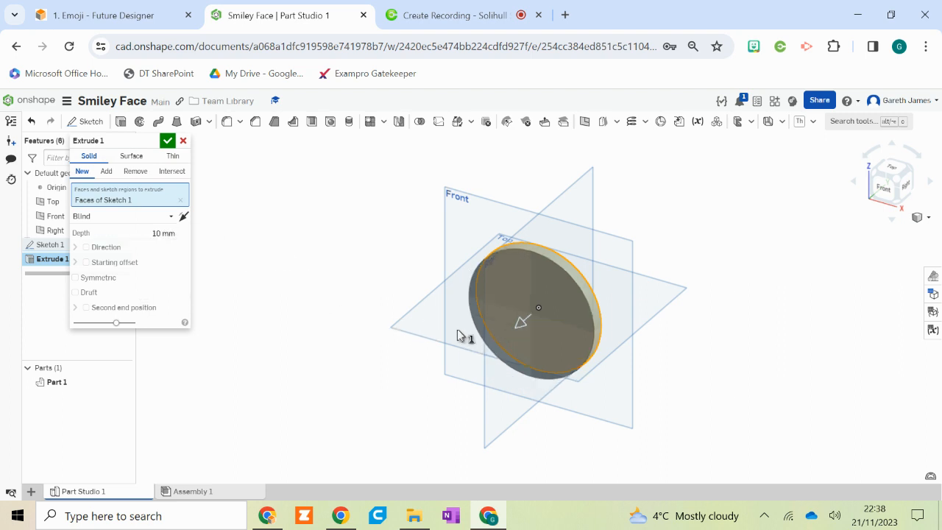
click(158, 234)
text(20)
click(169, 141)
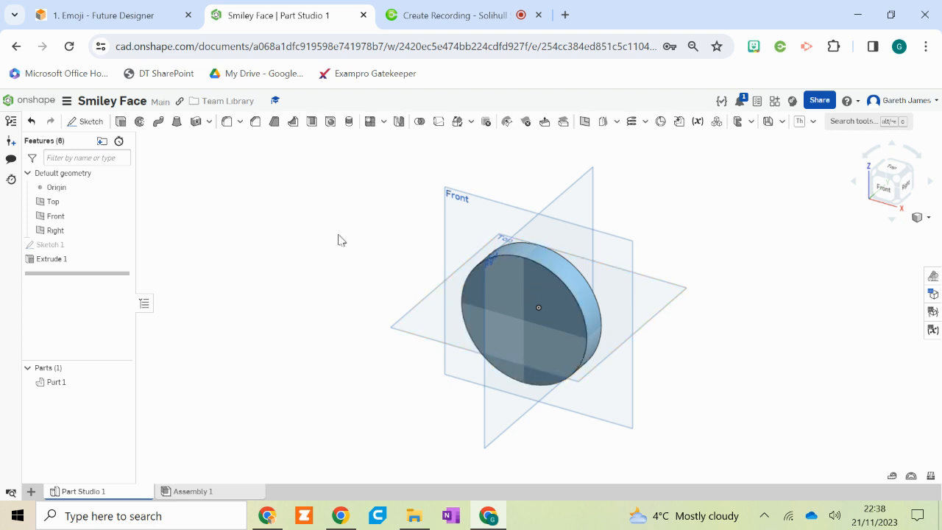
- Start a sketch on the disc's front face and draw a 20 mm diameter circle for the upper-left eye
click(533, 298)
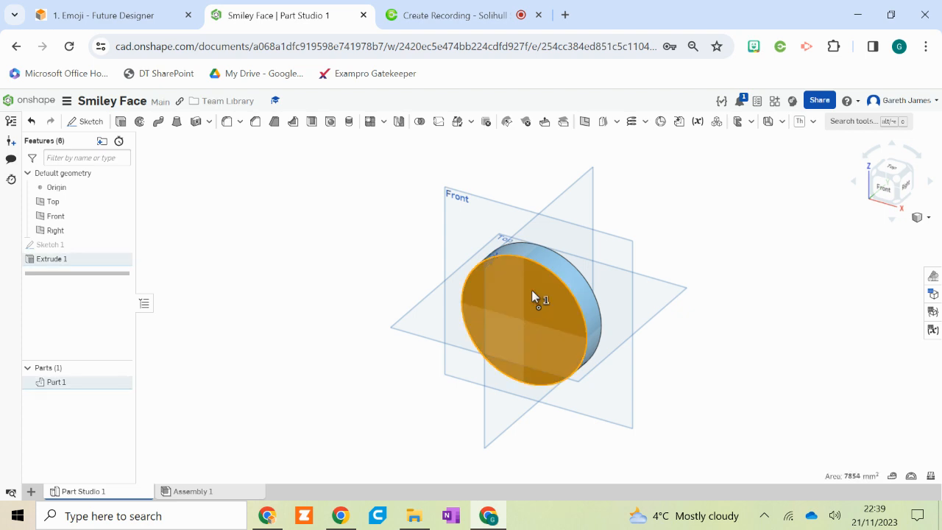
key(n)
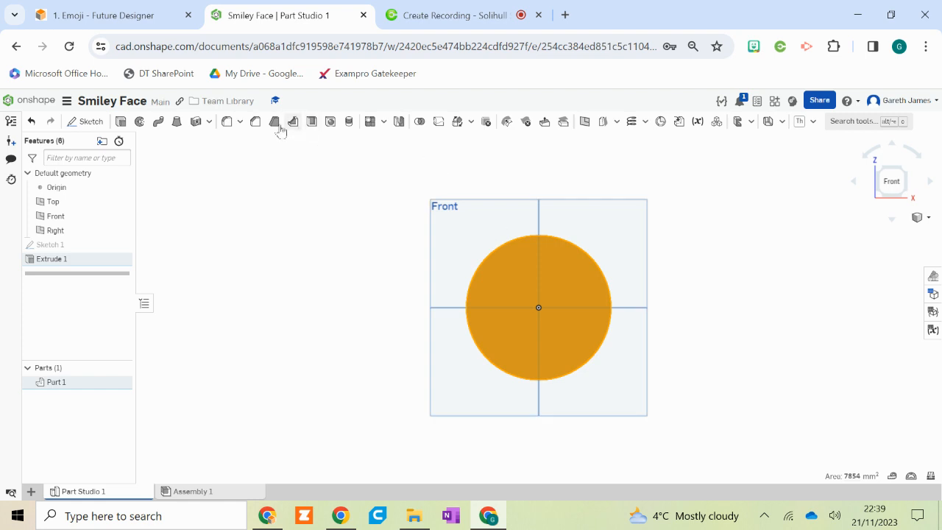
click(77, 122)
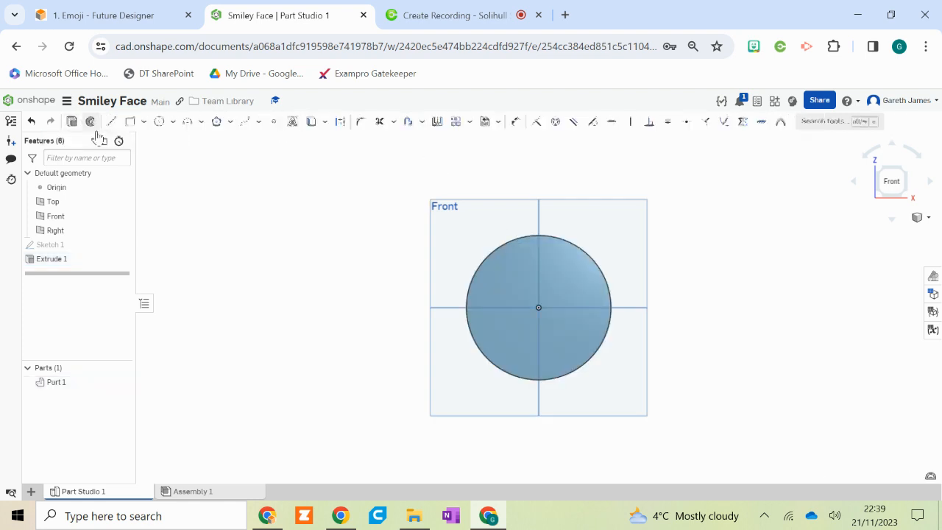
click(159, 123)
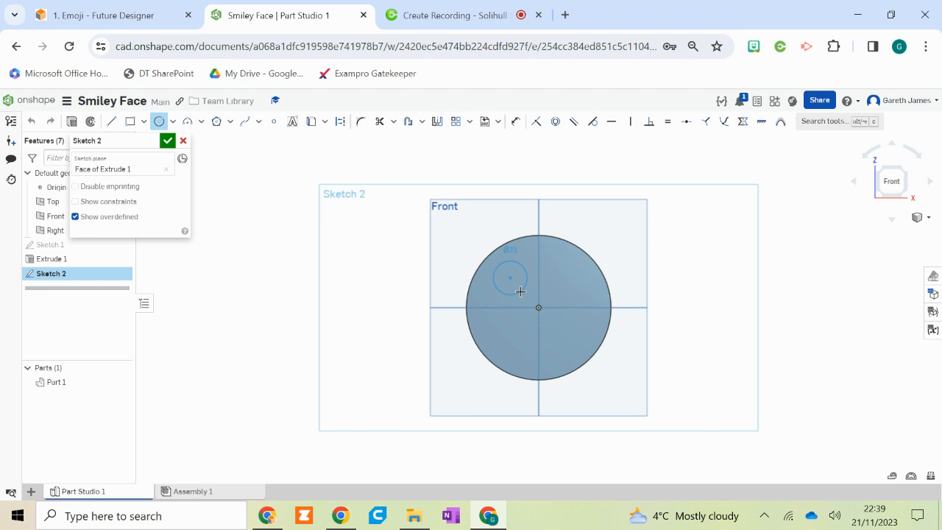
click(520, 291)
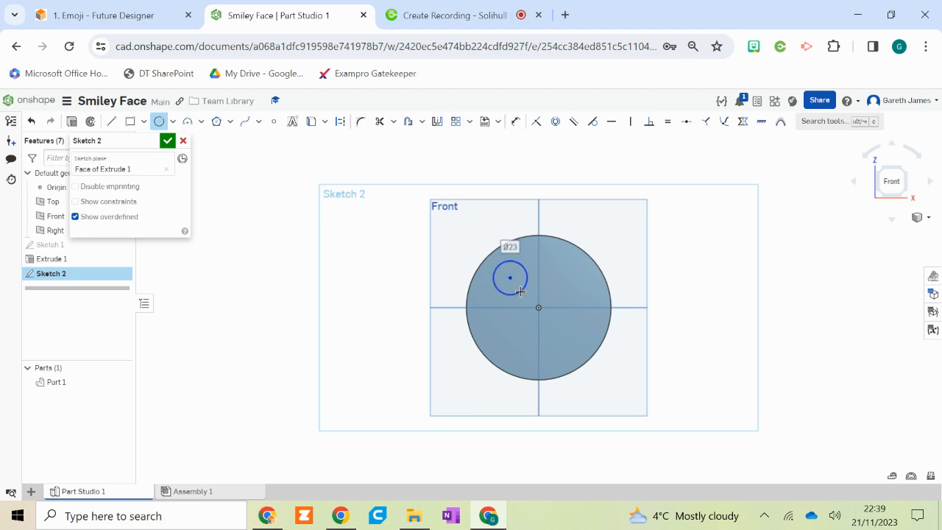
text(20)
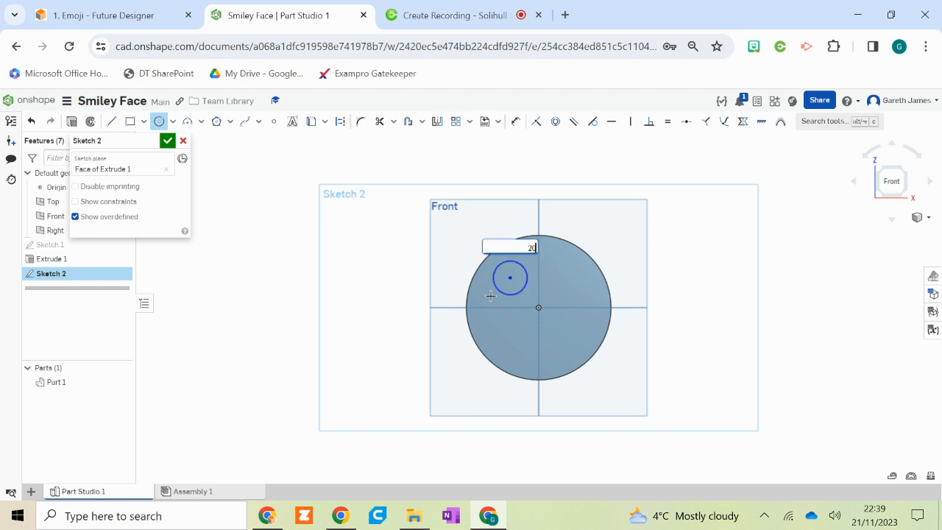
key(Return)
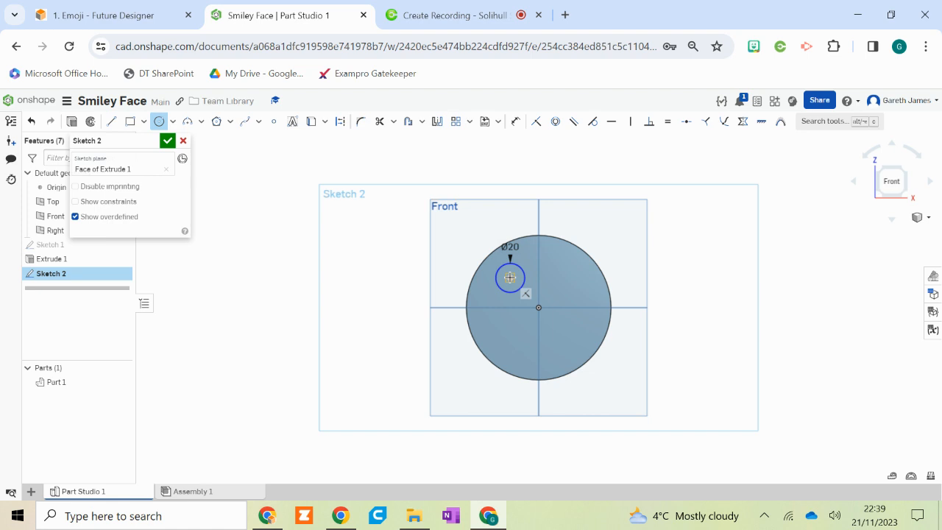
- Draw a second 20 mm diameter circle for the right eye, level with the left one
click(565, 278)
click(576, 296)
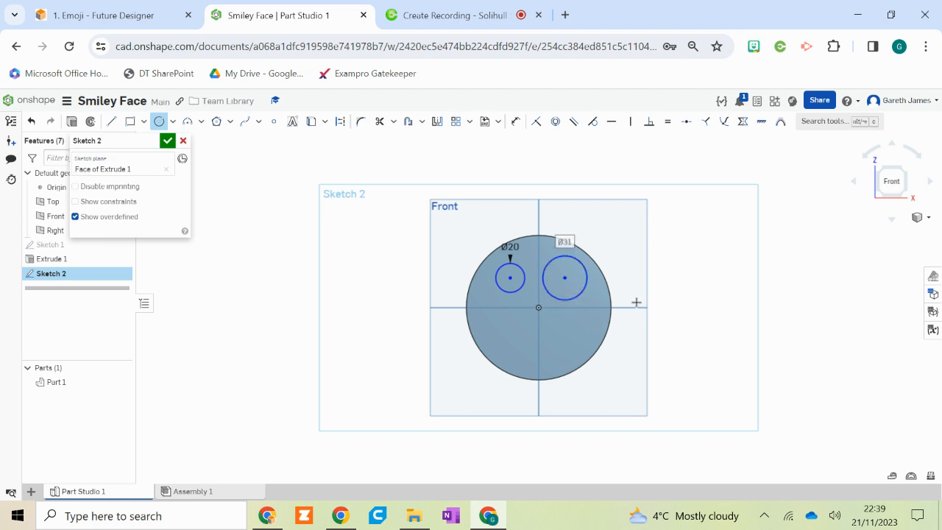
text(20)
key(Return)
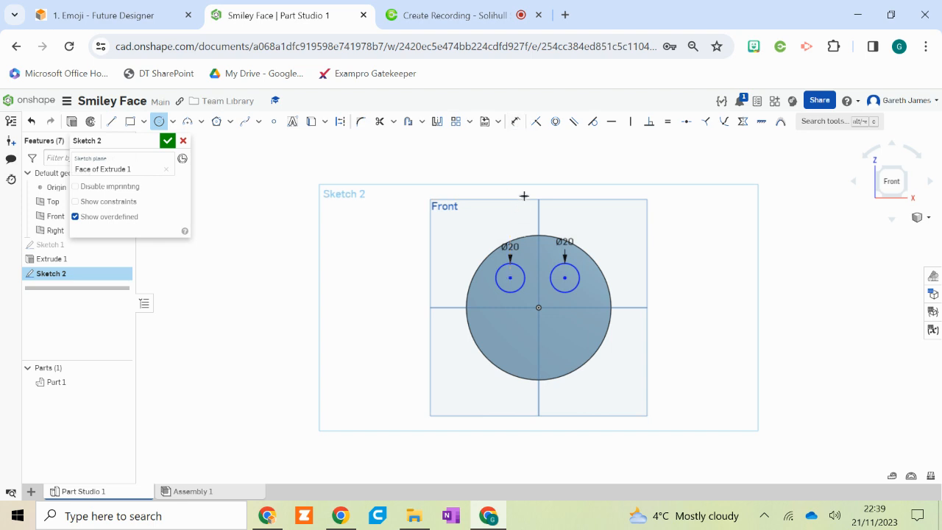
- Dimension the left eye's centre 22 mm vertically above the origin
click(517, 124)
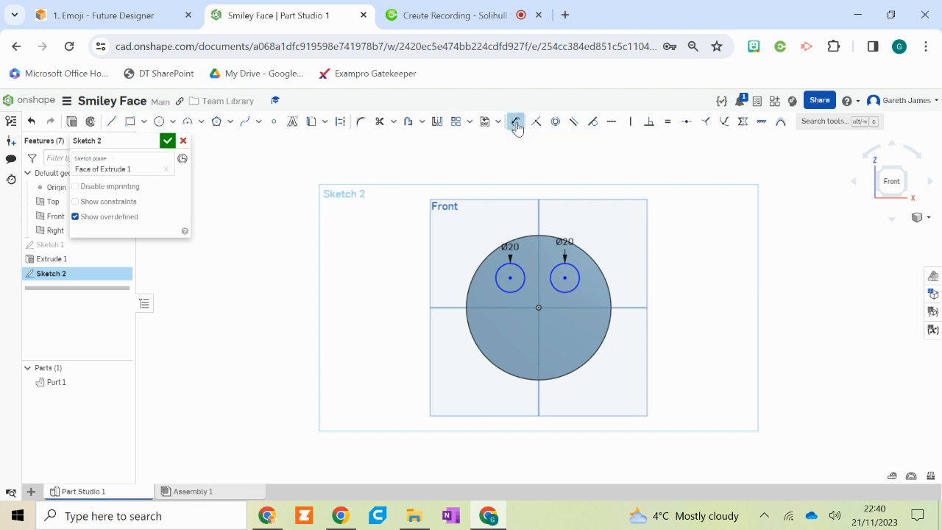
click(539, 306)
click(510, 278)
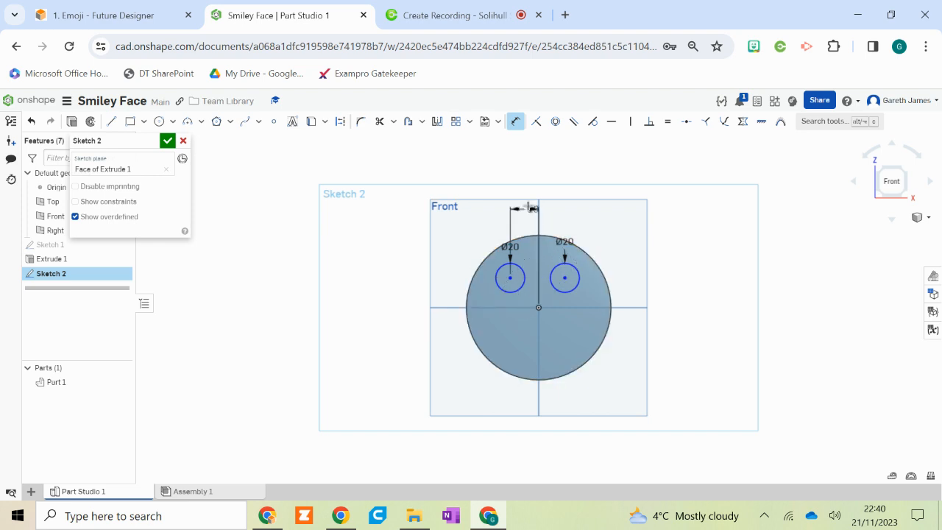
click(483, 293)
text(22)
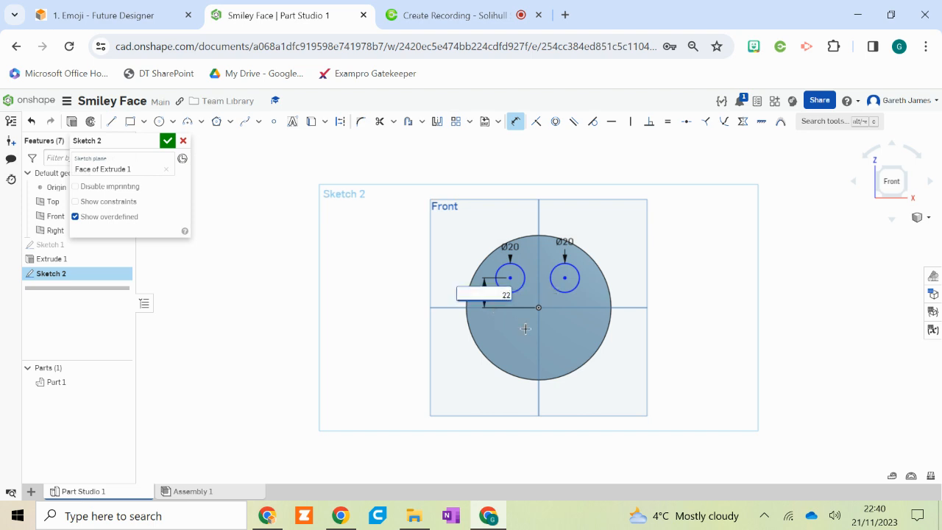
key(Return)
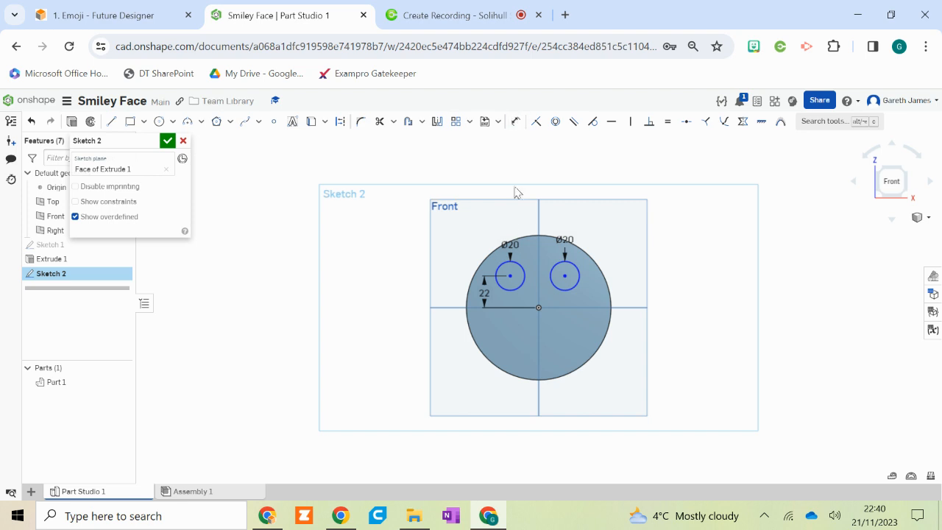
- Dimension the left eye's centre 18 mm horizontally from the origin
click(515, 123)
click(537, 308)
click(510, 276)
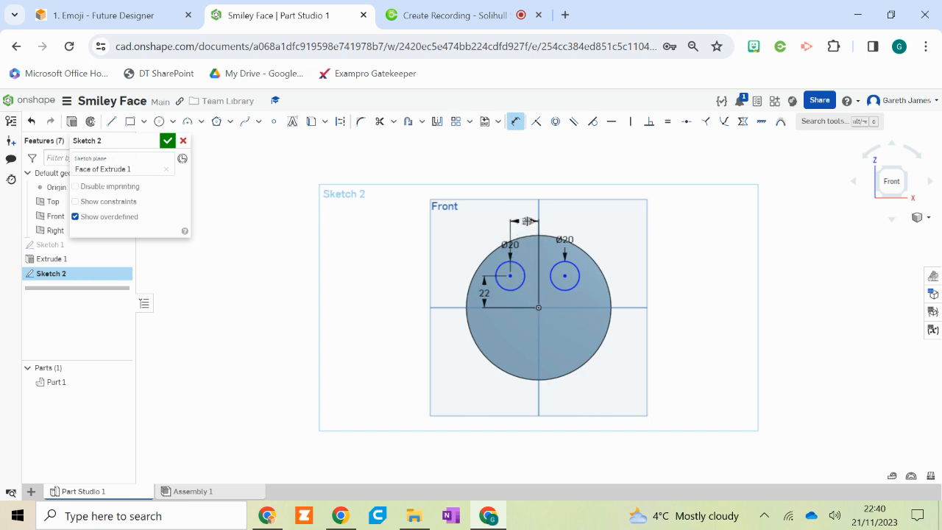
click(522, 220)
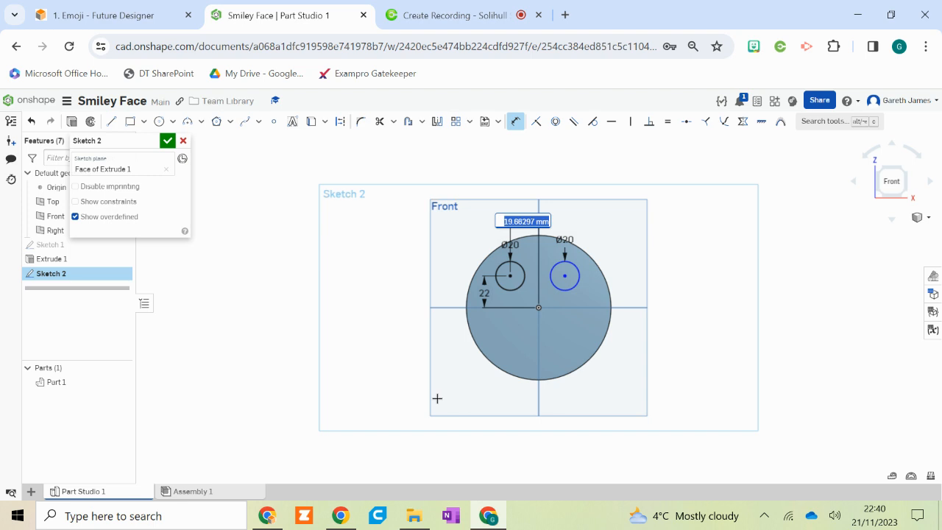
text(18)
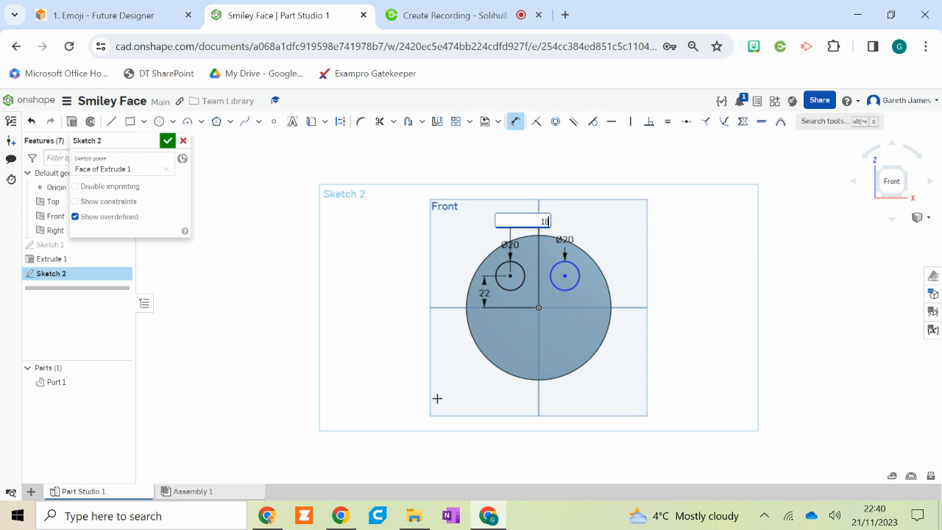
key(Return)
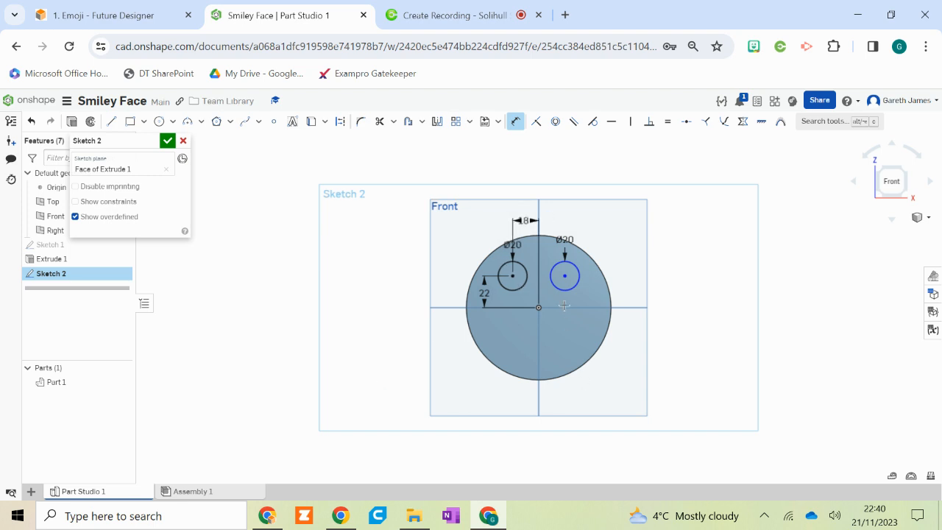
- Dimension the right eye's centre 18 mm horizontally from the origin
click(563, 277)
click(538, 308)
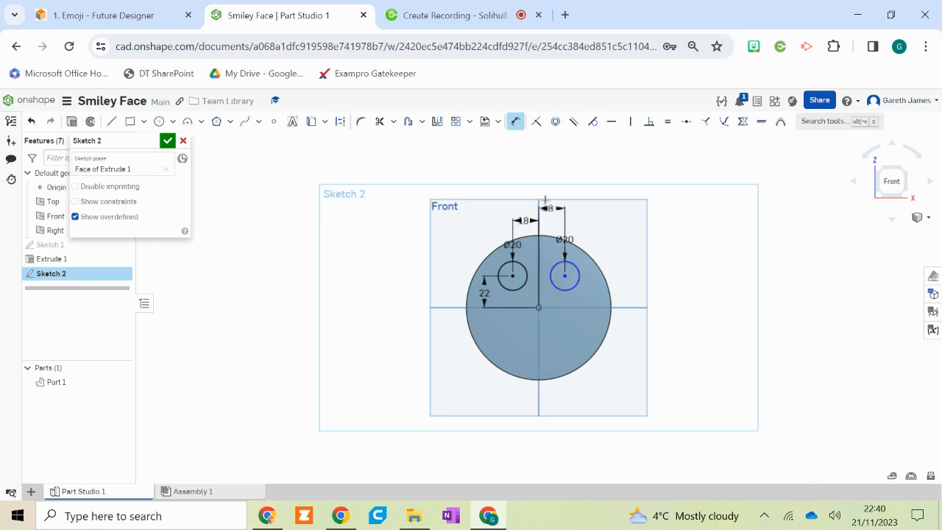
click(575, 217)
text(18)
key(Return)
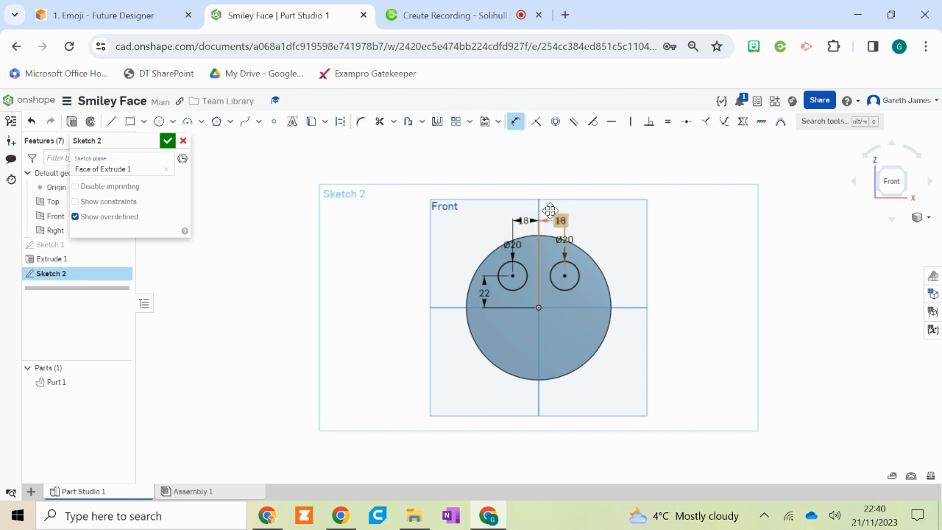
- Extrude both eye circles as a Remove cut 10 mm deep into the disc's front face
click(71, 123)
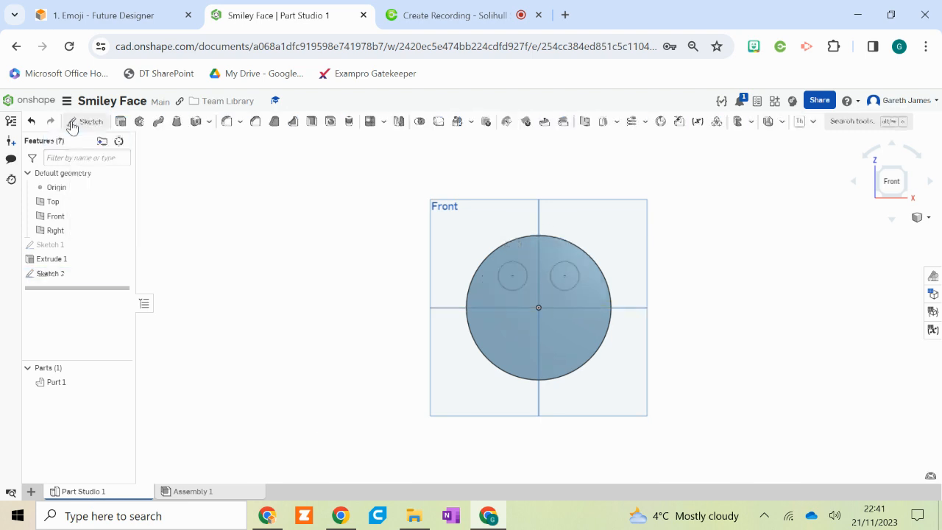
right_drag(740, 275, 714, 292)
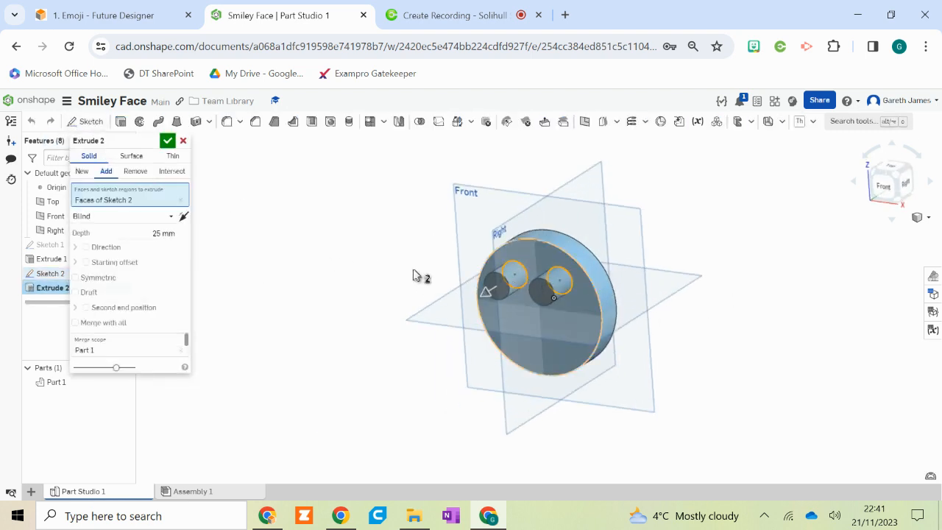
click(134, 172)
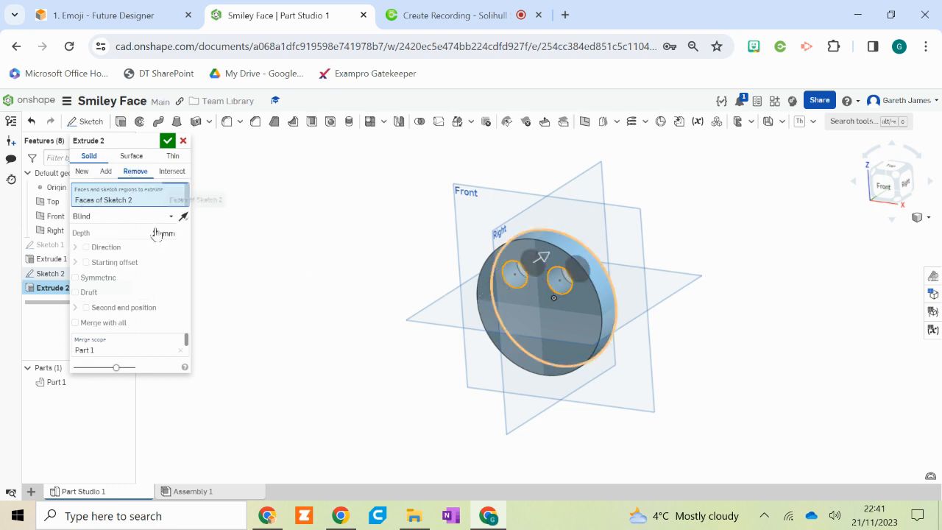
mouse_move(746, 295)
right_down()
mouse_move(702, 302)
mouse_move(746, 294)
right_up()
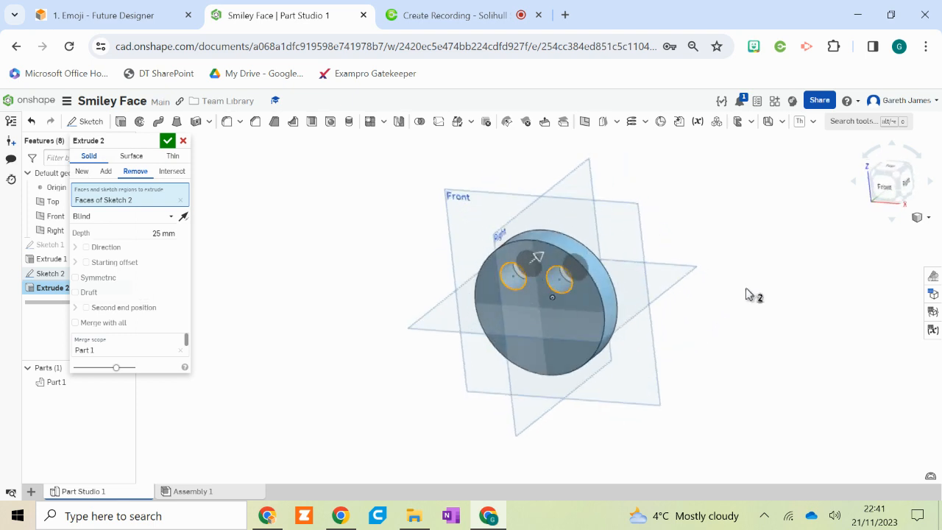
click(143, 234)
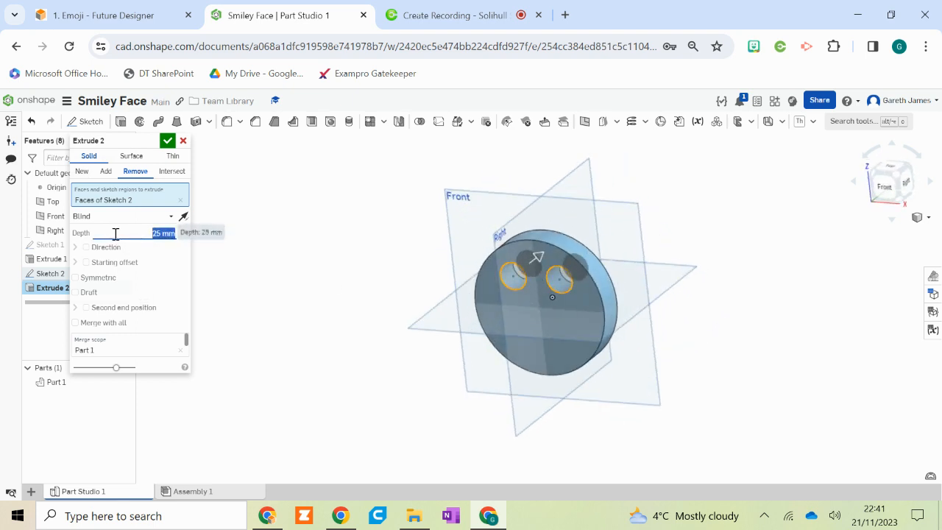
text(10)
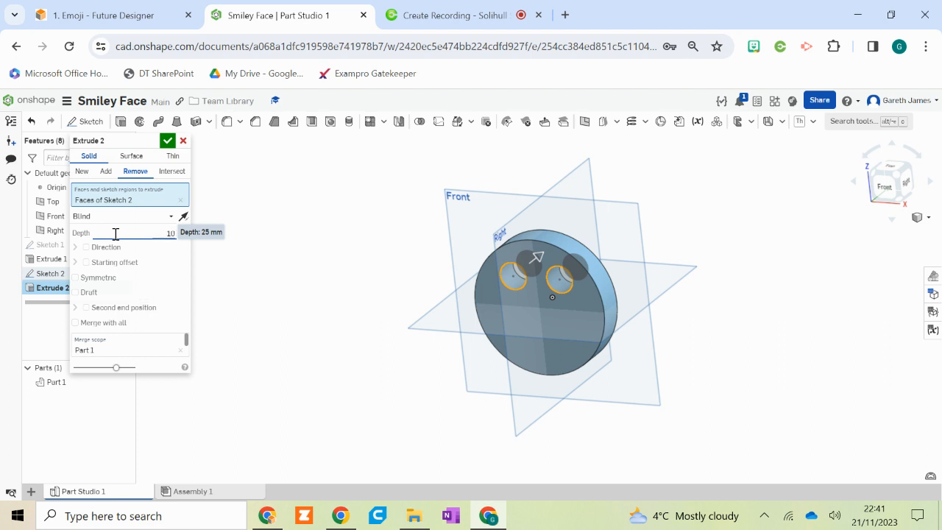
key(Return)
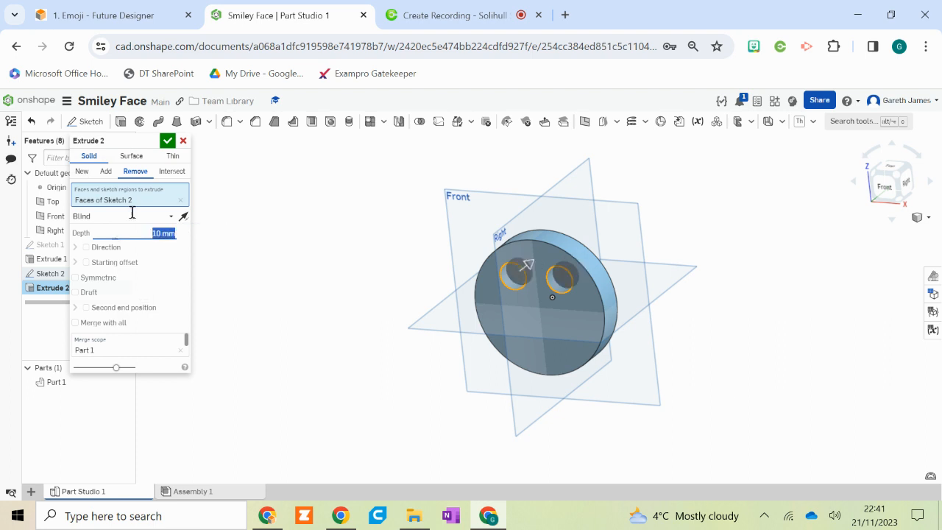
click(169, 141)
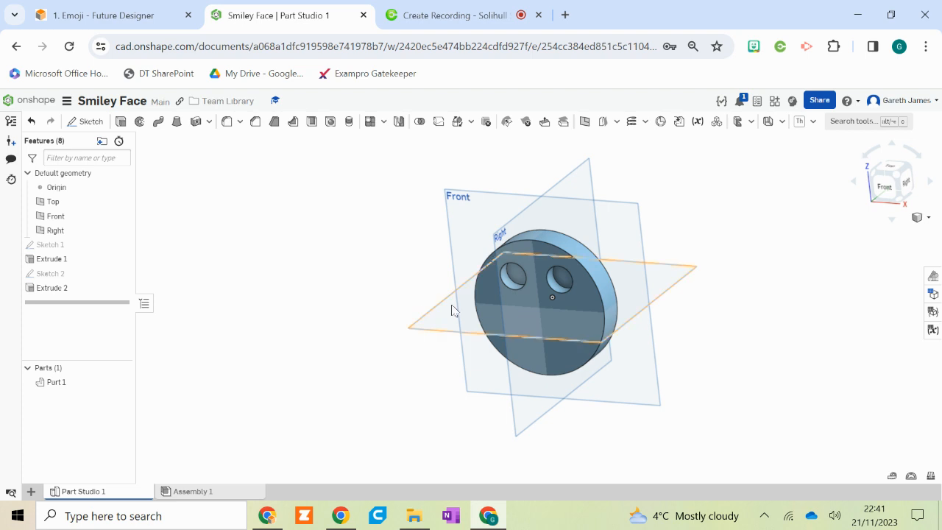
- Sketch a 20 mm diameter circle for the nose centred on the origin of the disc's front face
right_drag(391, 251, 398, 241)
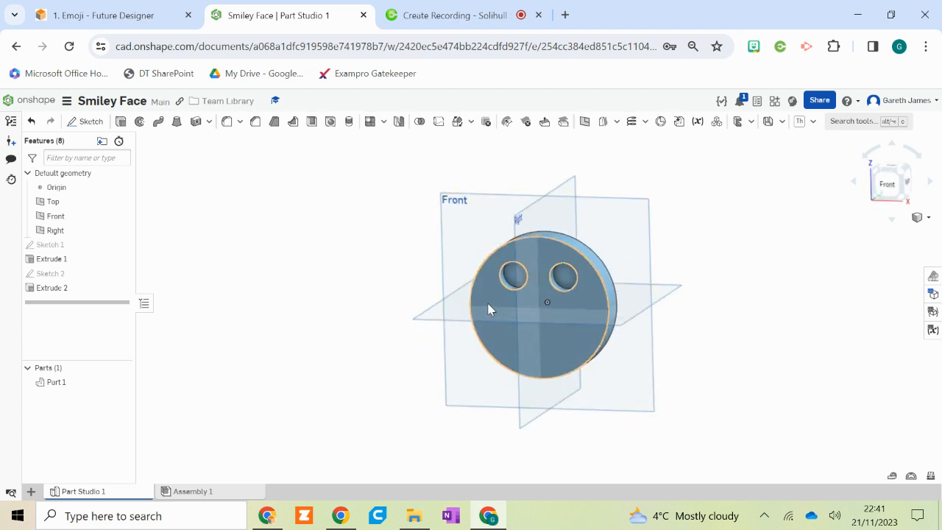
click(489, 308)
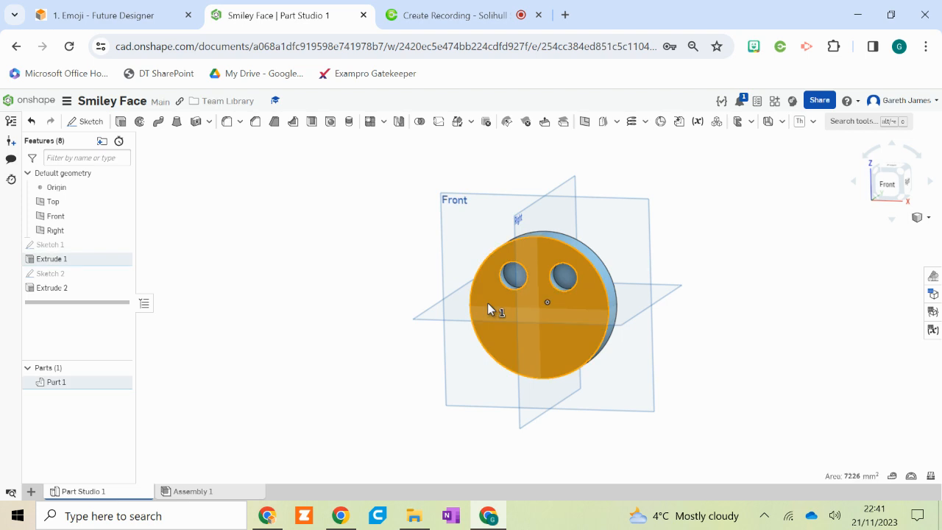
click(85, 124)
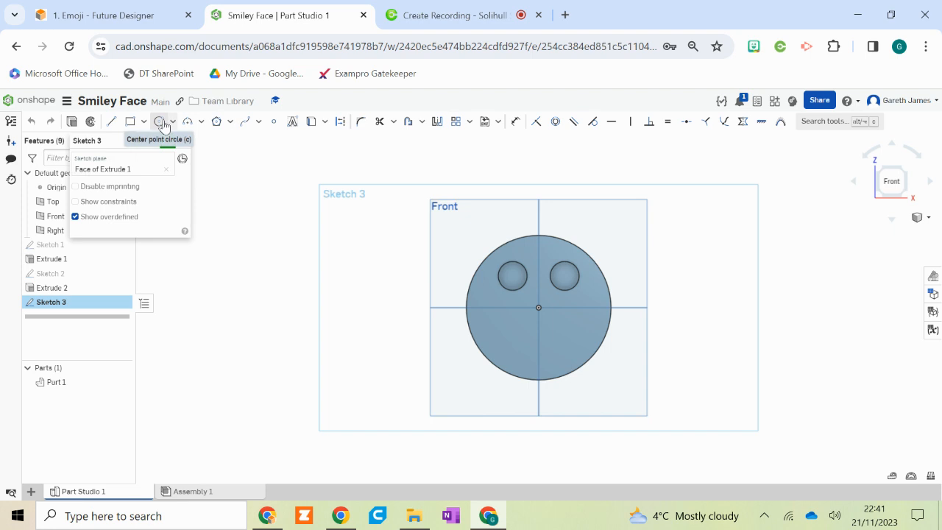
click(158, 123)
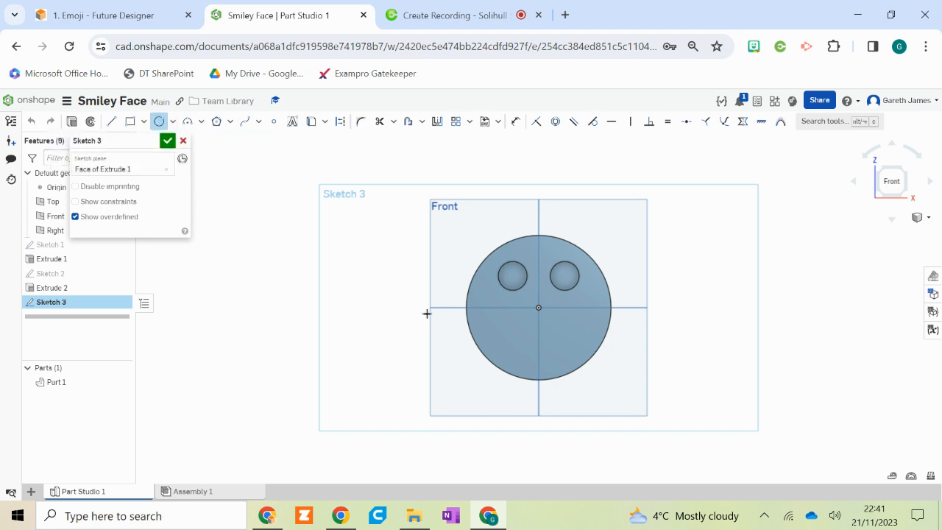
click(539, 308)
click(552, 319)
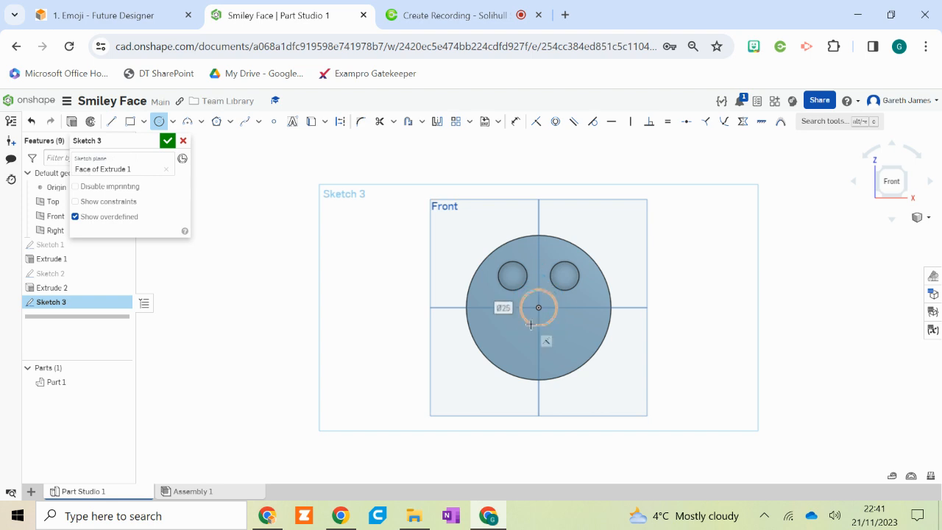
text(2)
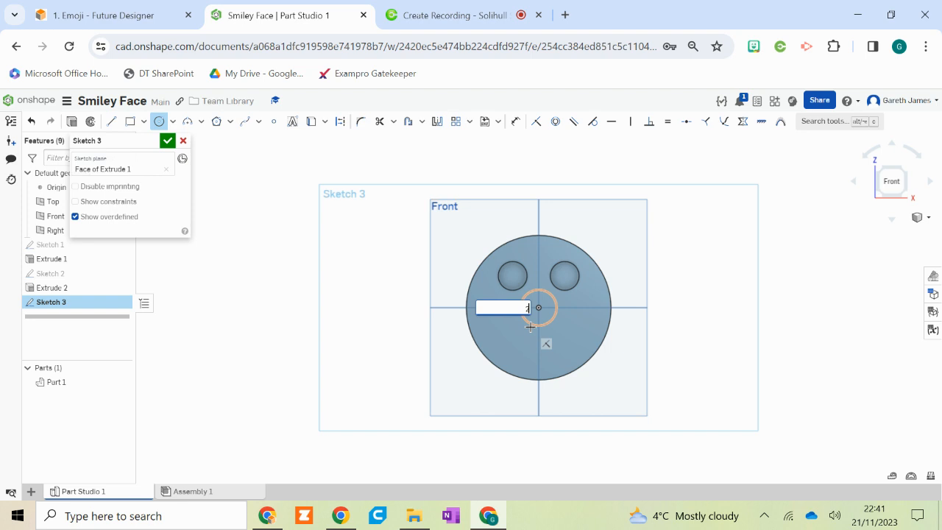
text(0)
key(Return)
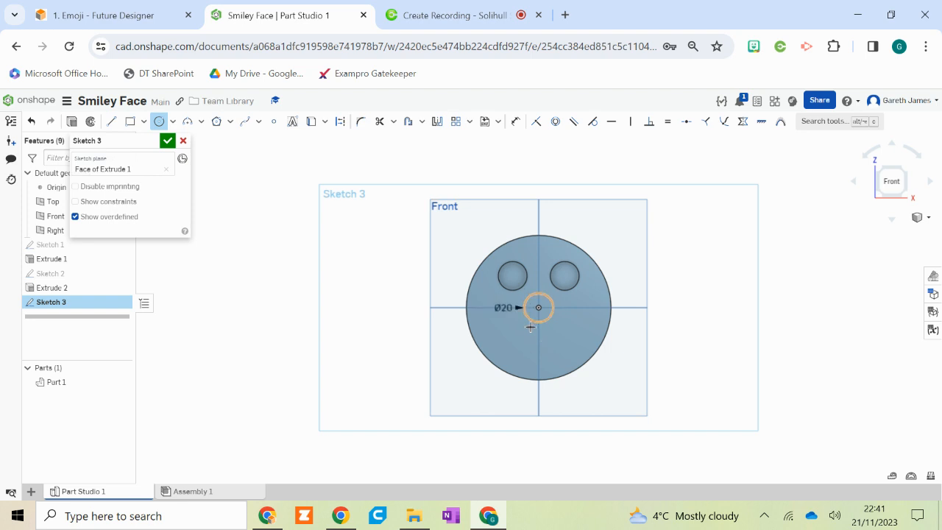
click(166, 140)
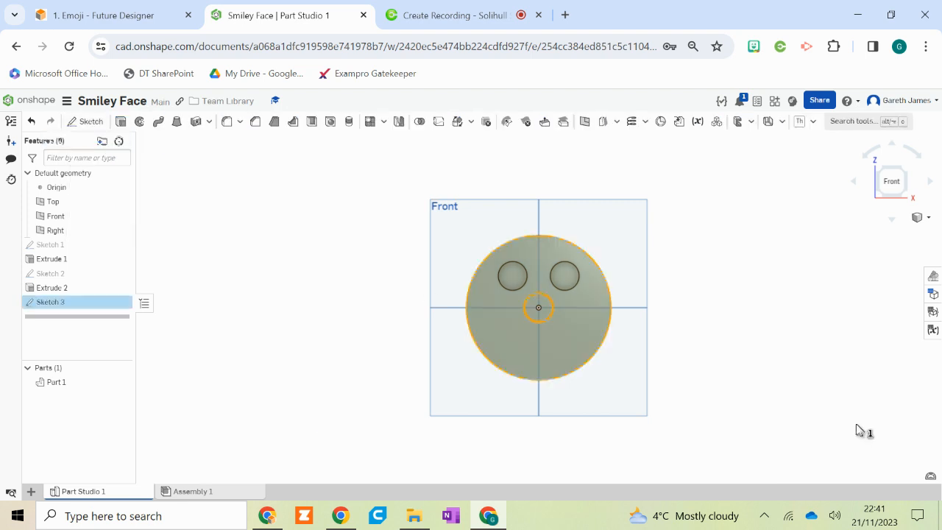
- Extrude the nose circle 10 mm outward, adding it to the disc
key(shift+e)
right_drag(725, 326, 685, 329)
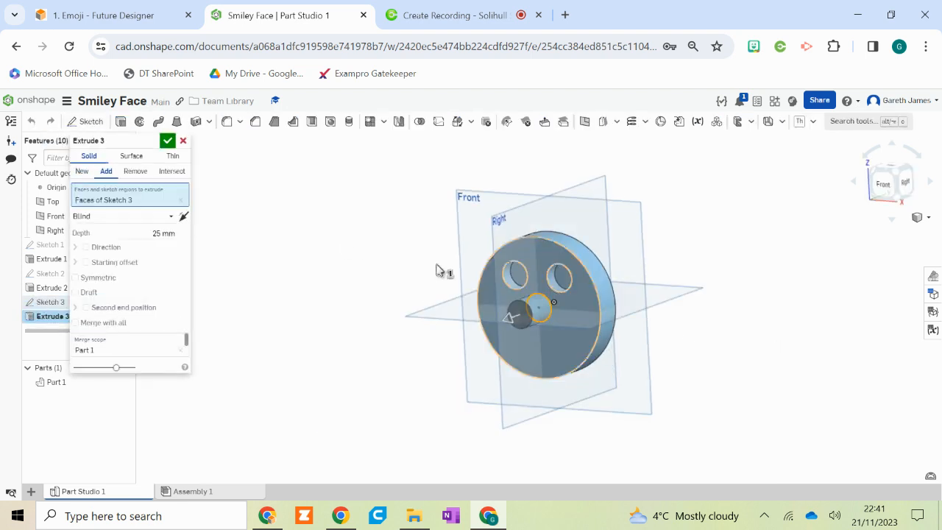
click(148, 231)
text(10)
key(Return)
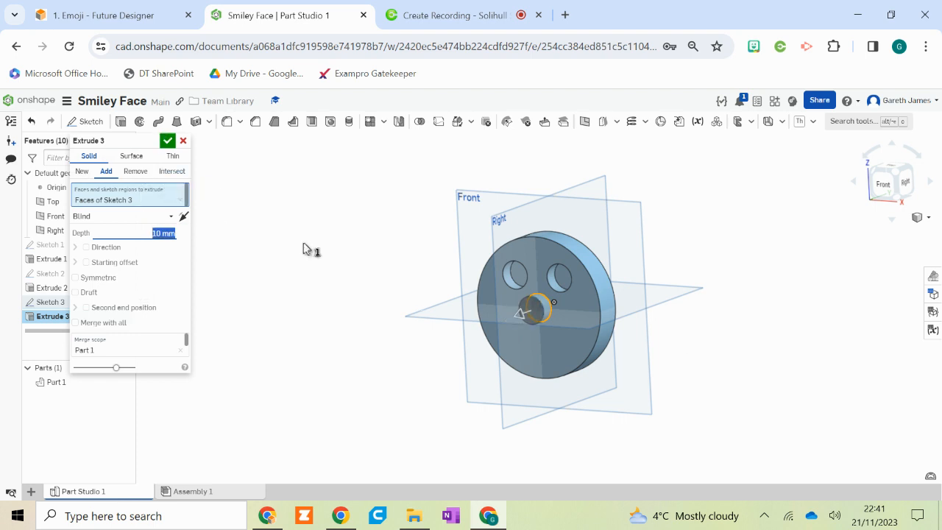
right_drag(689, 358, 670, 356)
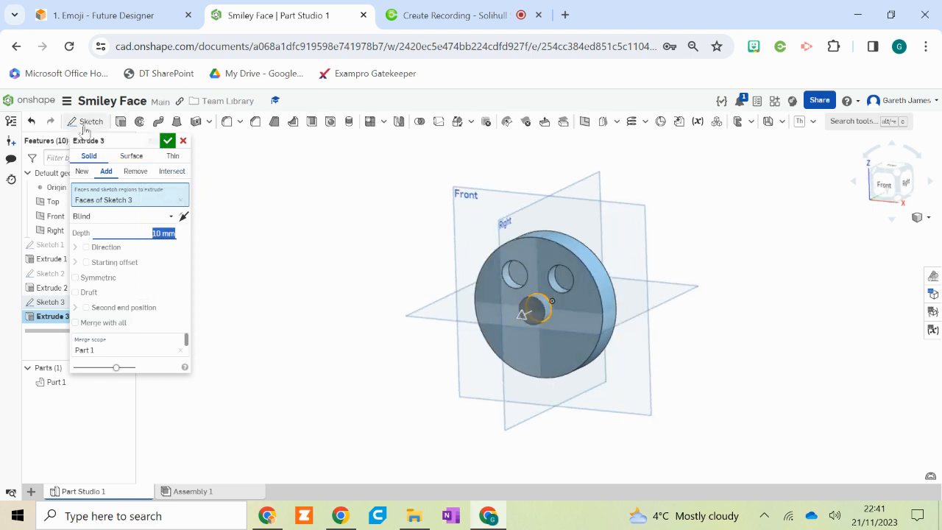
click(167, 140)
- In a new sketch on the disc's front face, draw a vertical construction line about 100 mm long downward from the origin
right_drag(361, 220, 467, 311)
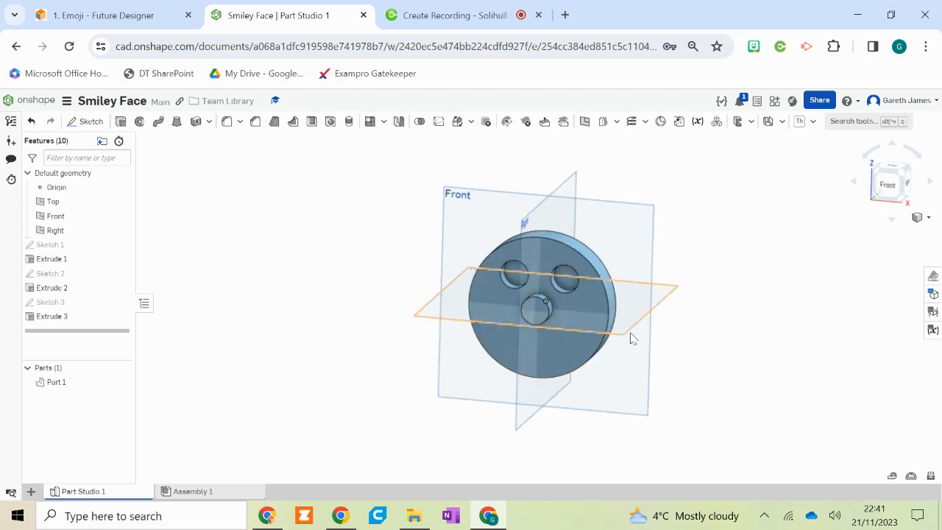
right_drag(708, 358, 691, 361)
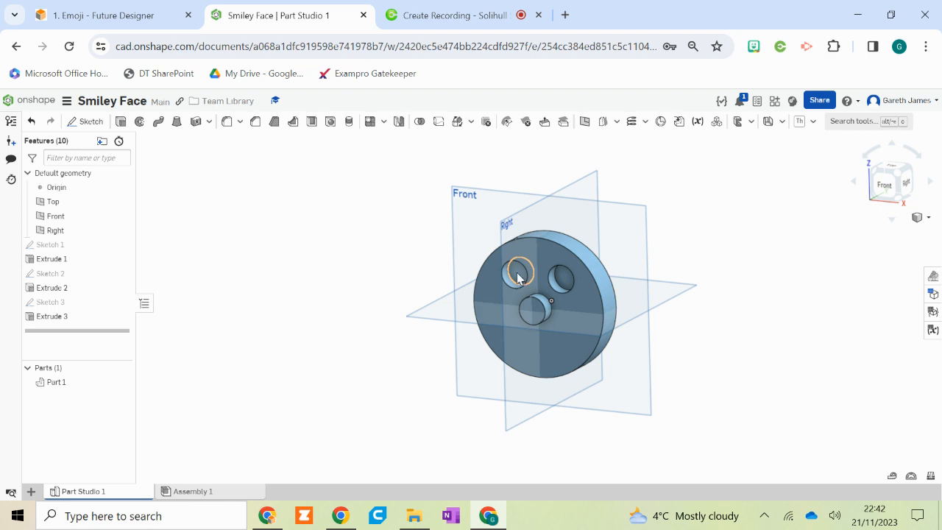
click(563, 351)
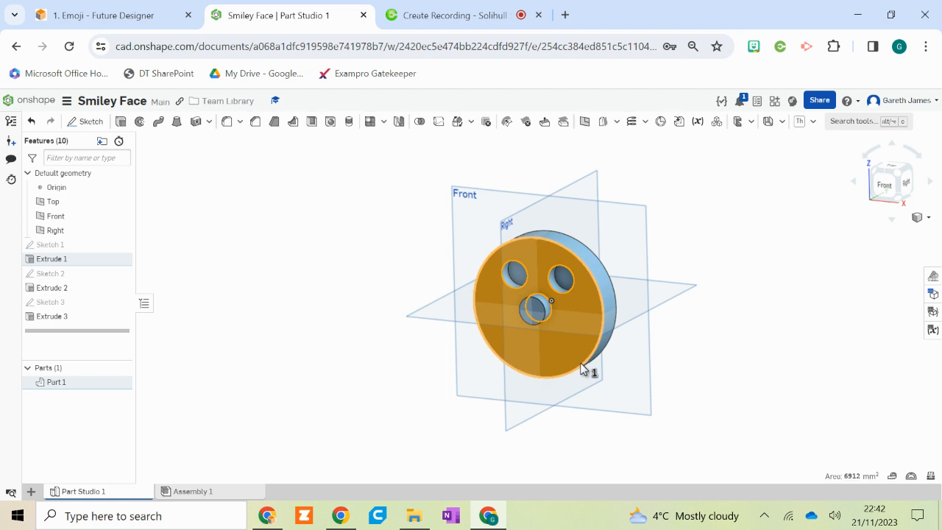
click(91, 123)
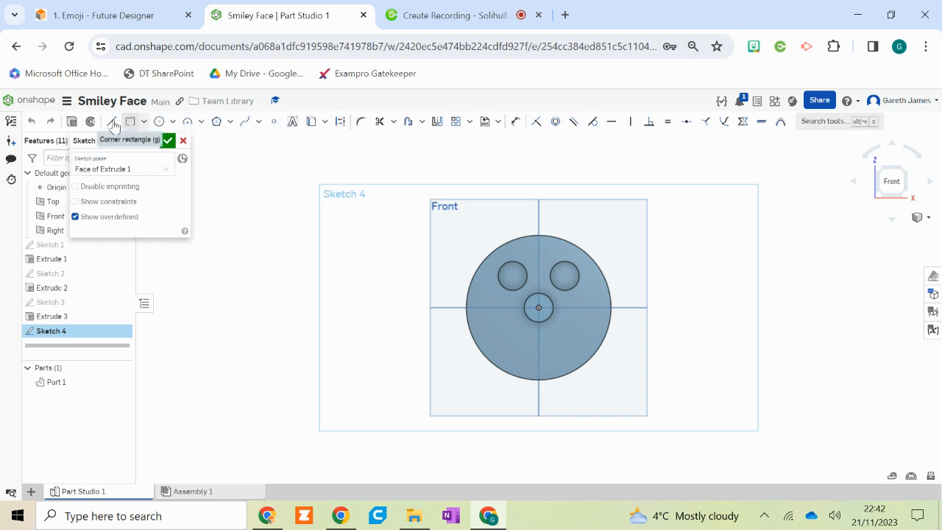
click(111, 121)
click(340, 122)
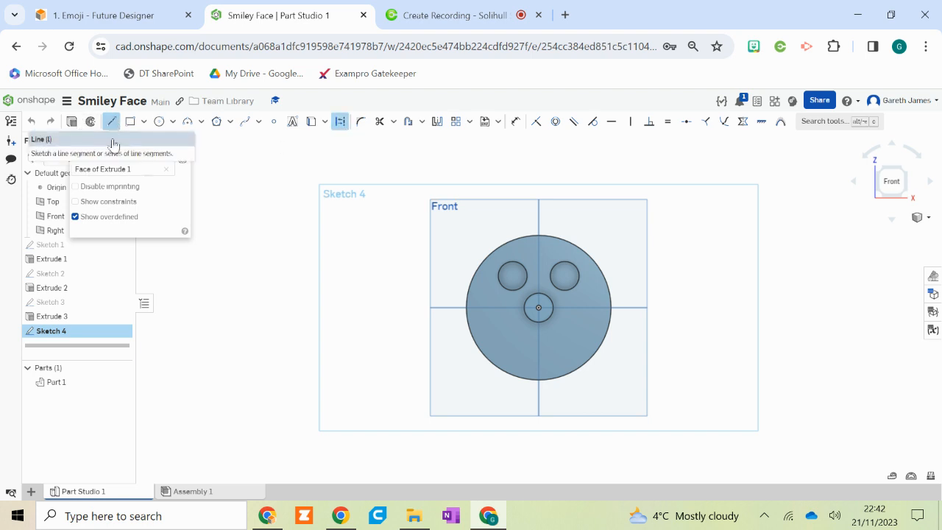
click(539, 308)
click(539, 451)
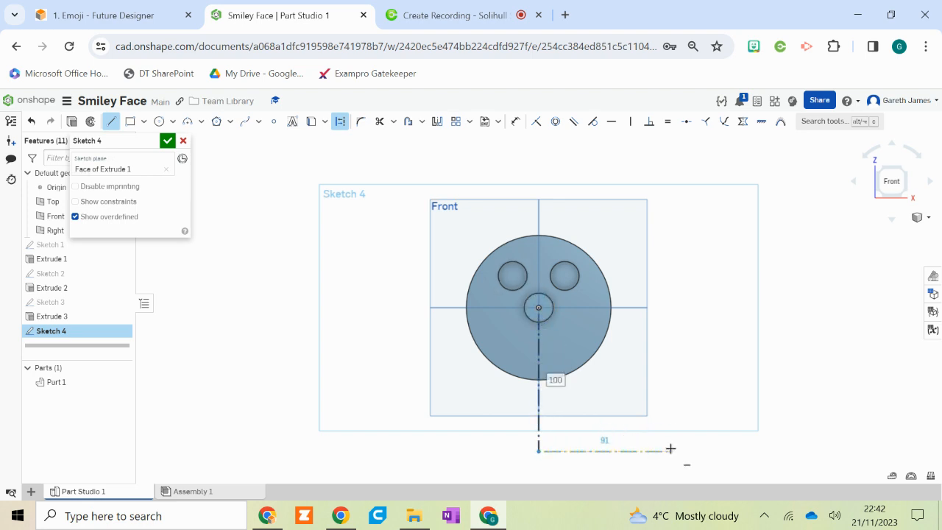
key(Escape)
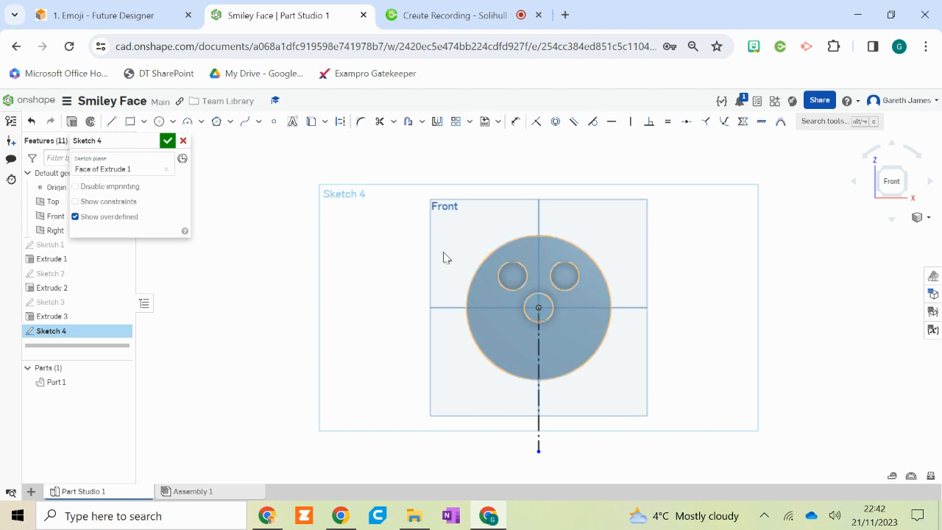
- Draw the left half of the mouth: a horizontal line about 23 mm long from the construction line and a 30 mm radius arc beneath it
click(111, 122)
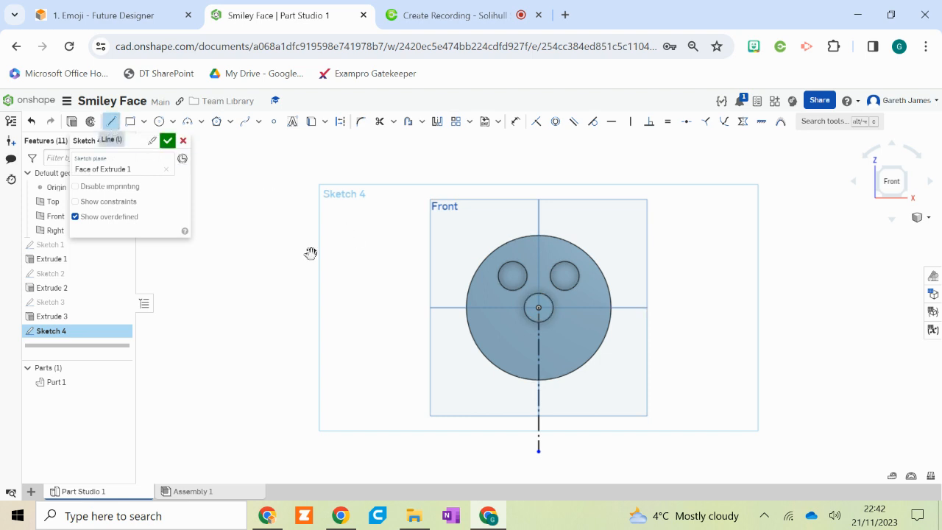
click(506, 343)
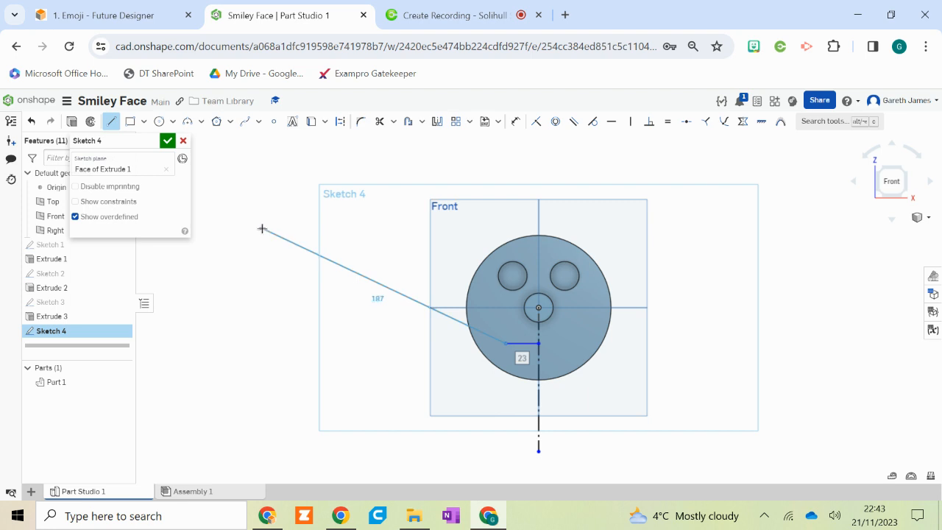
click(188, 125)
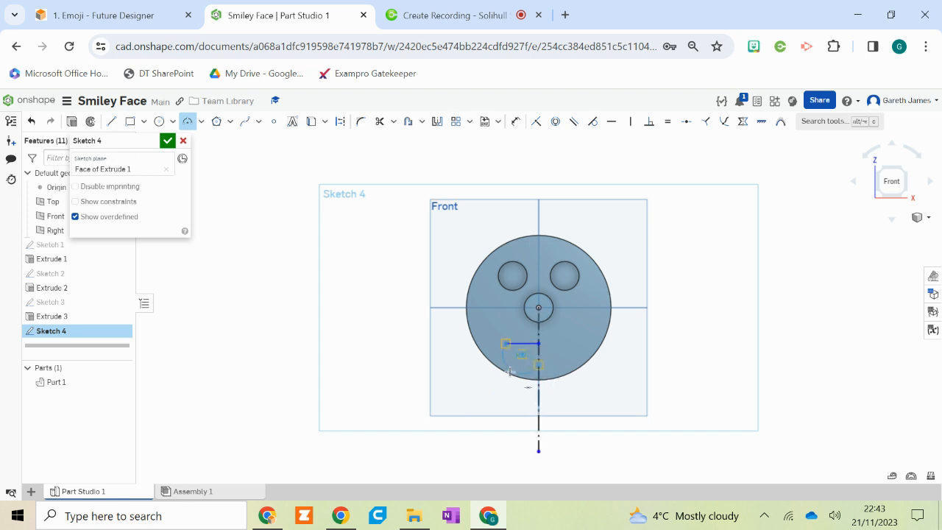
scroll(525, 364, up, 3)
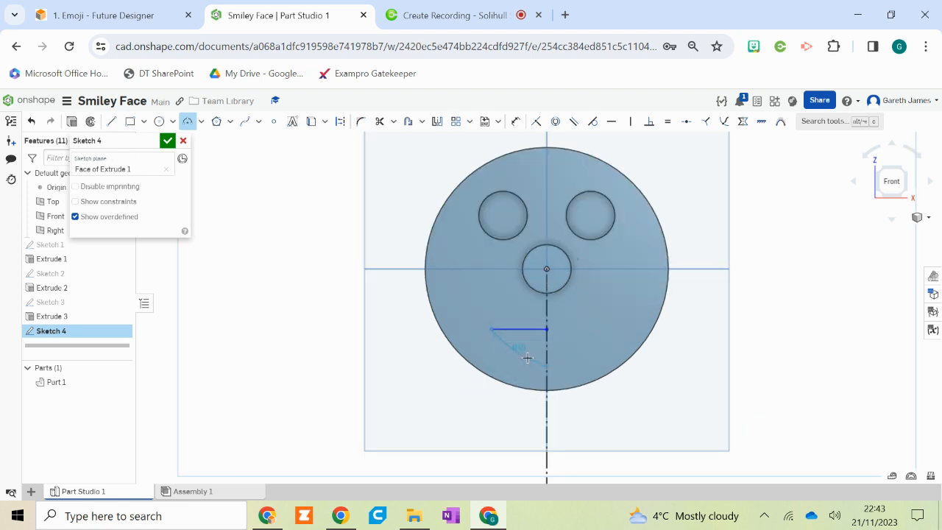
scroll(526, 358, up, 2)
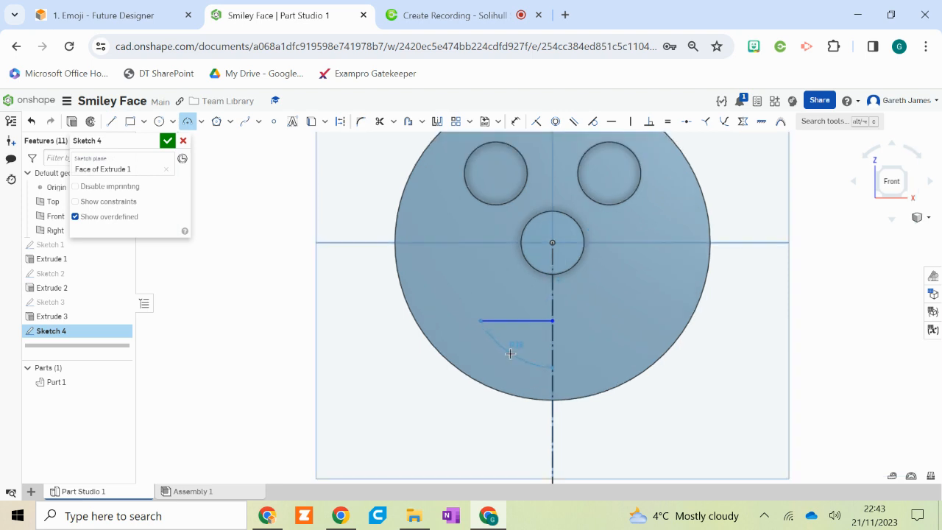
scroll(510, 355, up, 1)
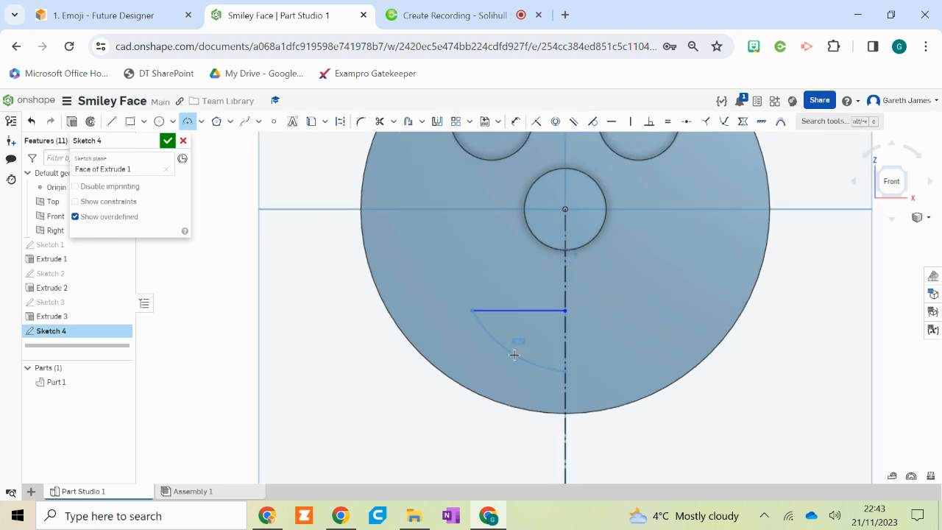
click(516, 355)
text(60)
key(Return)
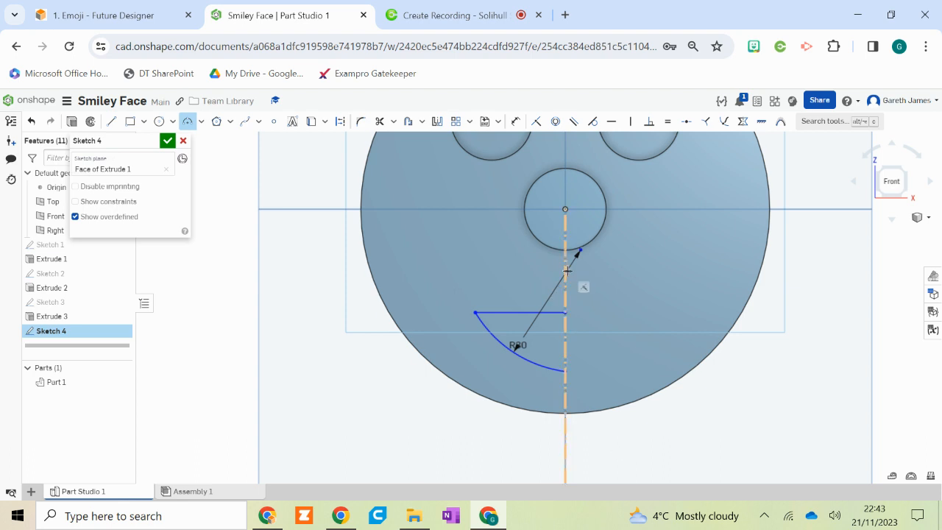
- Mirror the mouth's horizontal line and arc across the vertical construction line to complete the mouth outline
scroll(567, 288, down, 2)
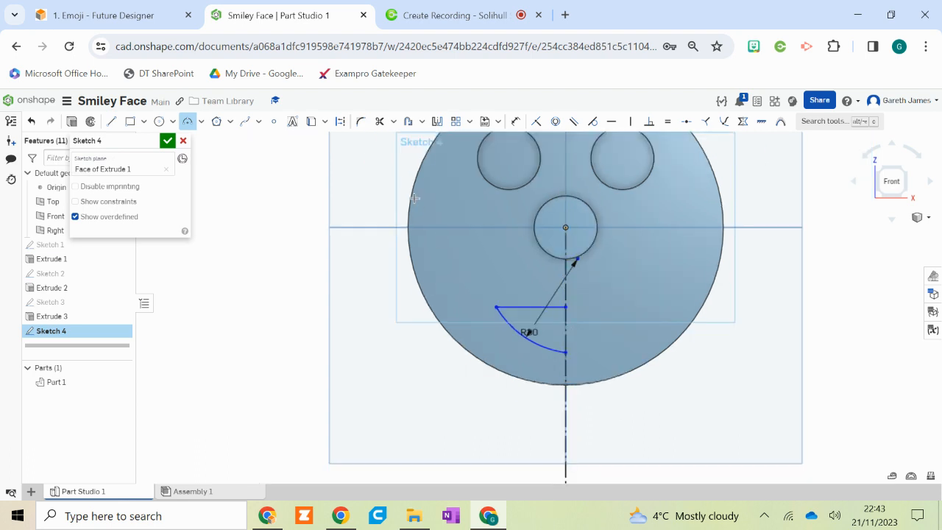
click(437, 123)
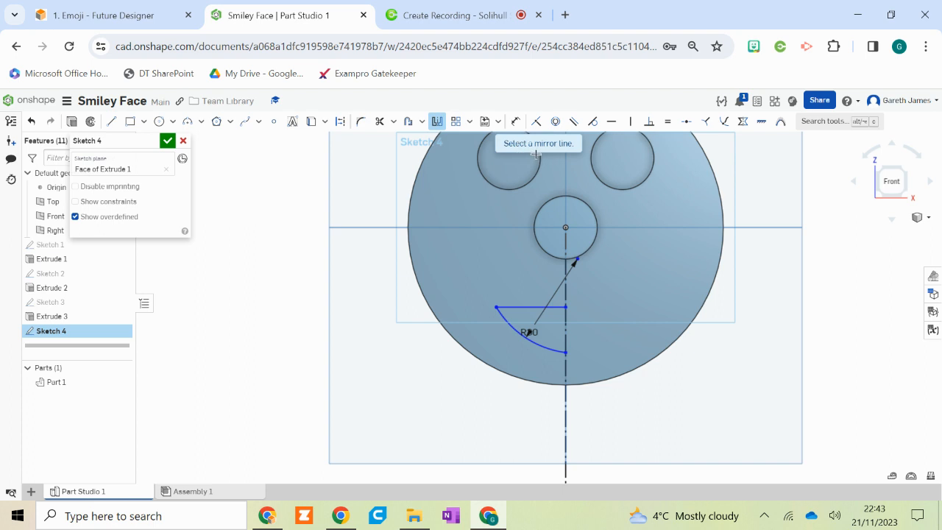
click(567, 418)
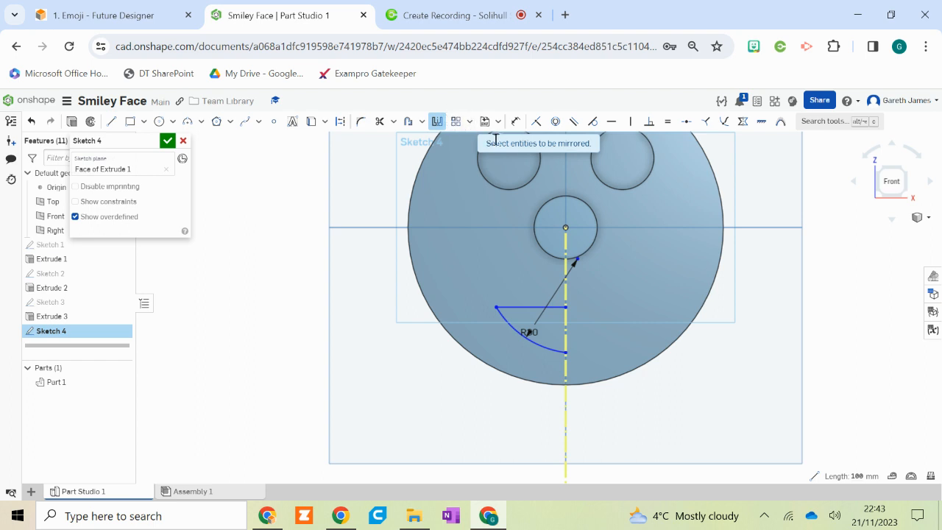
click(520, 308)
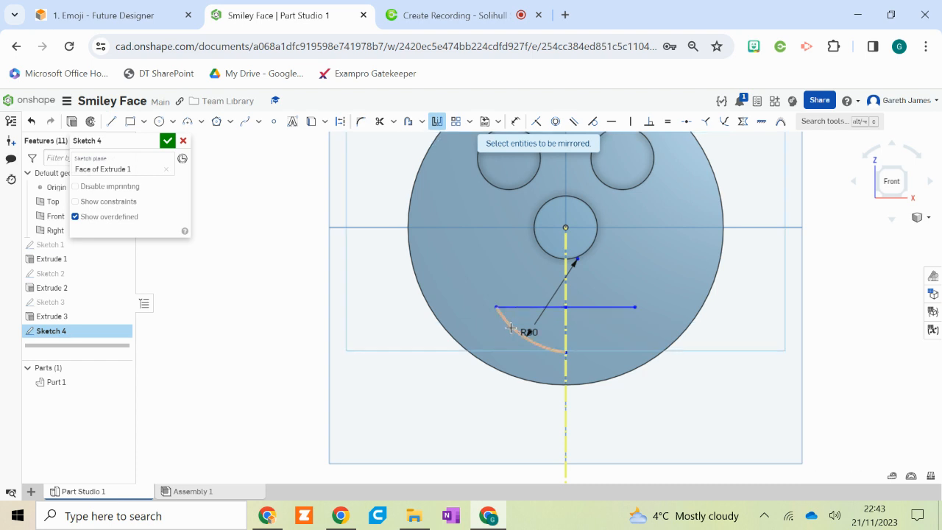
- Extrude the mouth profile as a 10 mm deep cut removing material from the disc
click(71, 124)
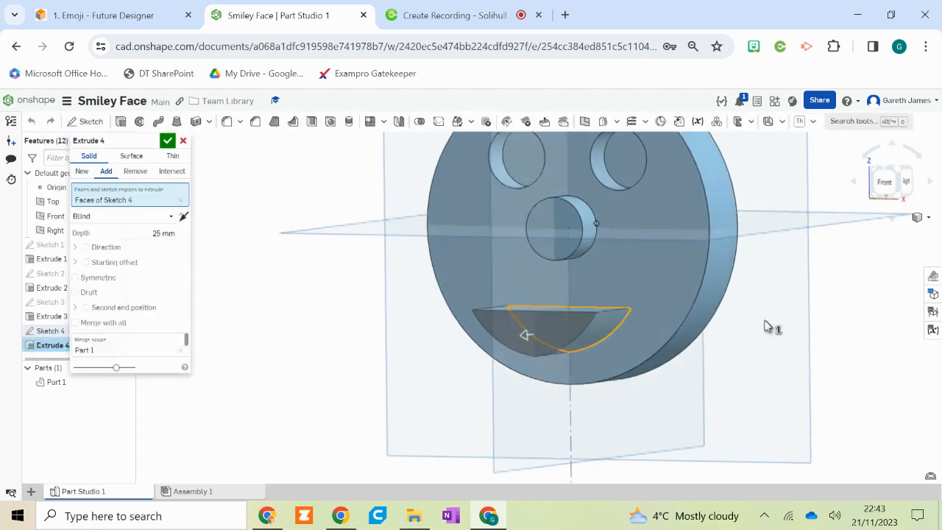
click(157, 232)
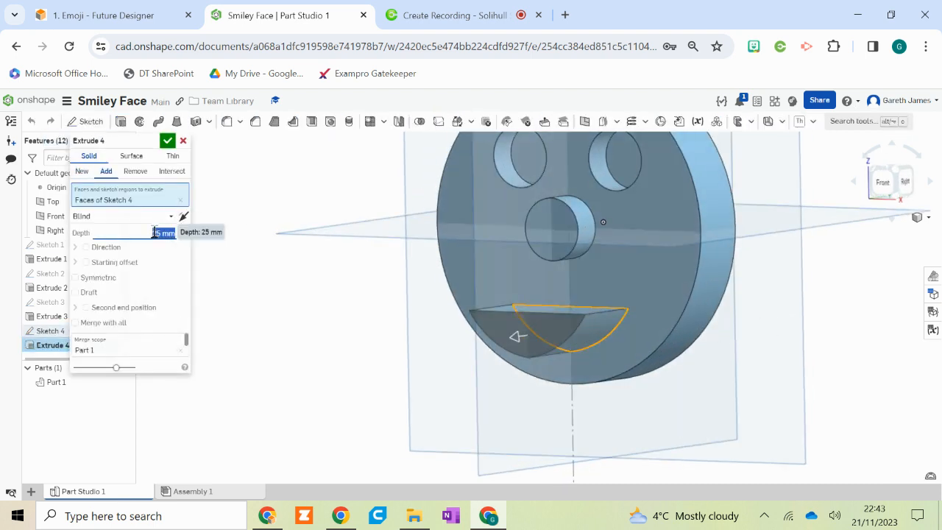
click(135, 171)
click(145, 233)
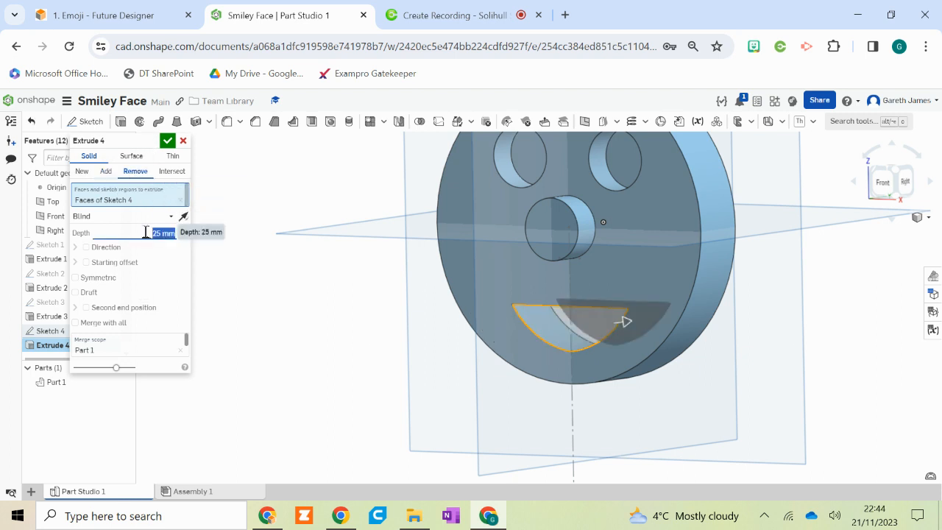
text(10)
key(Return)
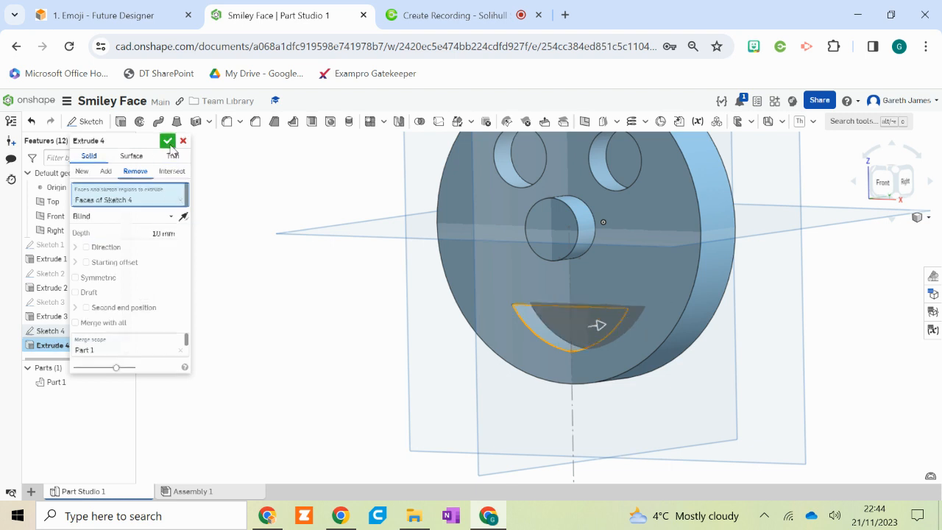
click(168, 141)
- Fillet the outer circular edge of the disc's front face with a 5 mm radius
click(897, 176)
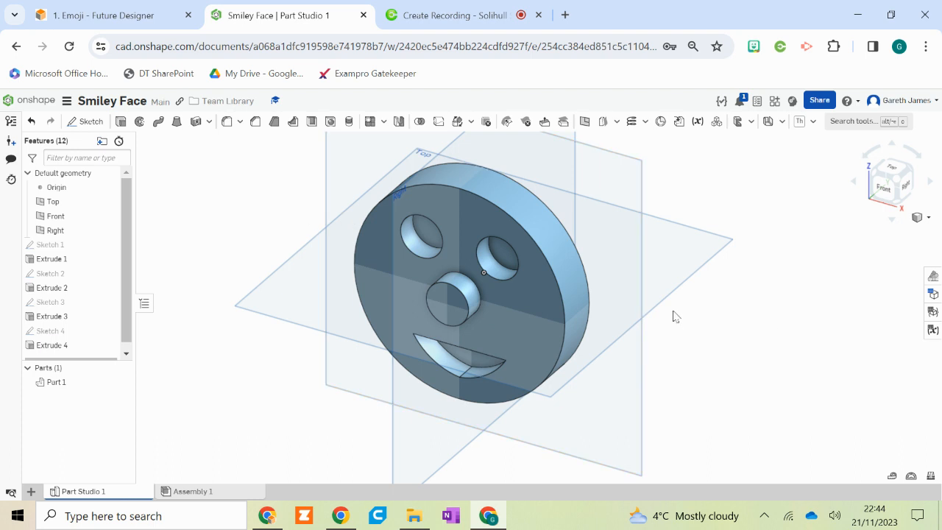
click(443, 189)
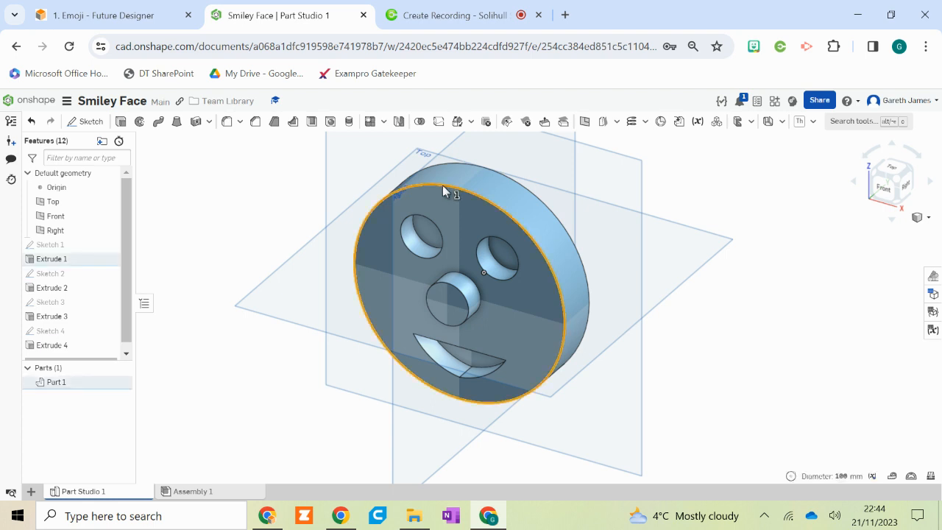
click(226, 122)
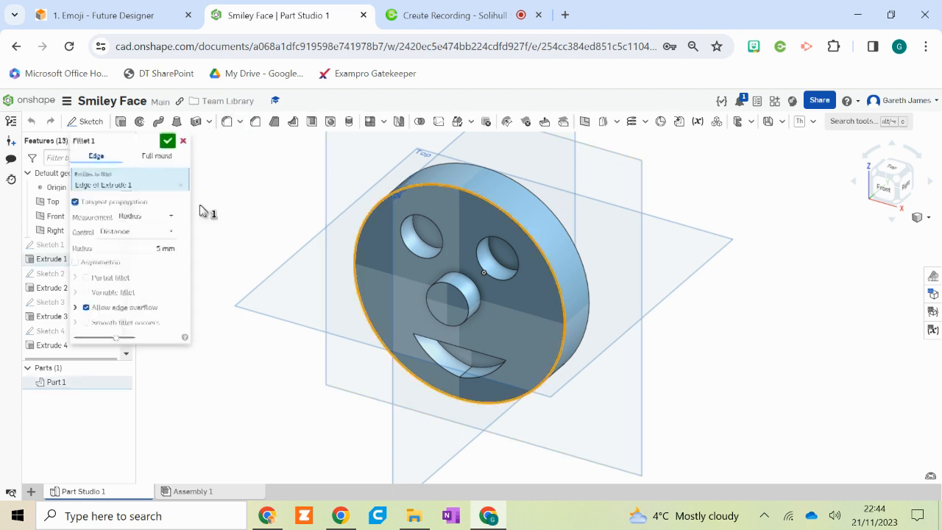
click(153, 244)
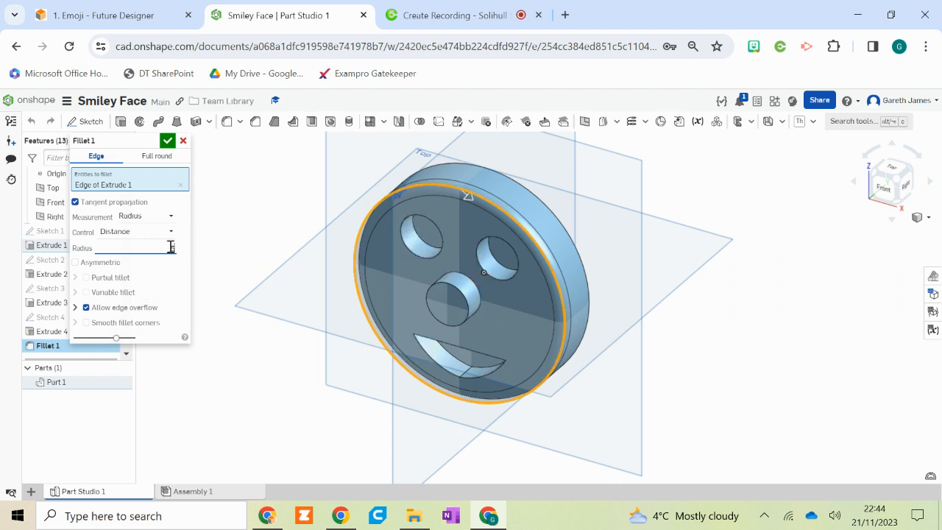
click(168, 139)
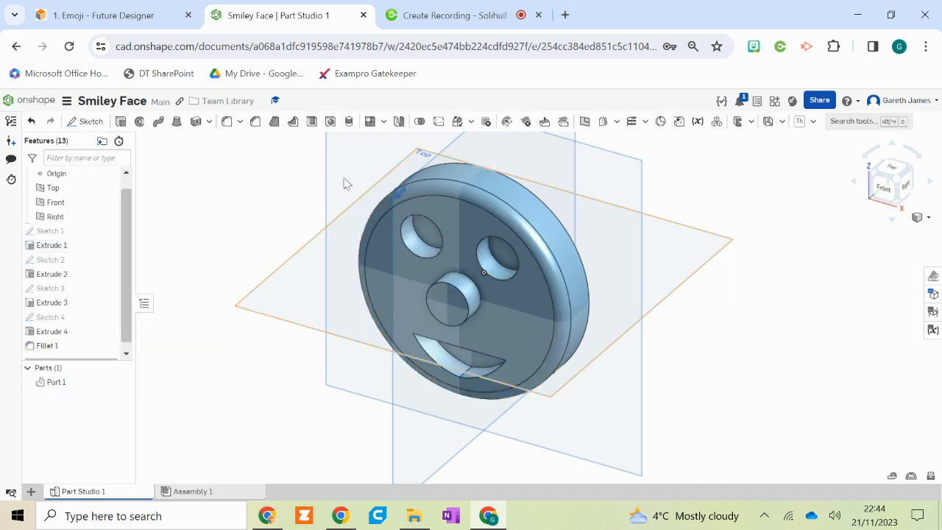
- Chamfer the front circular edge of the nose by 5 mm at 45 degrees
click(256, 122)
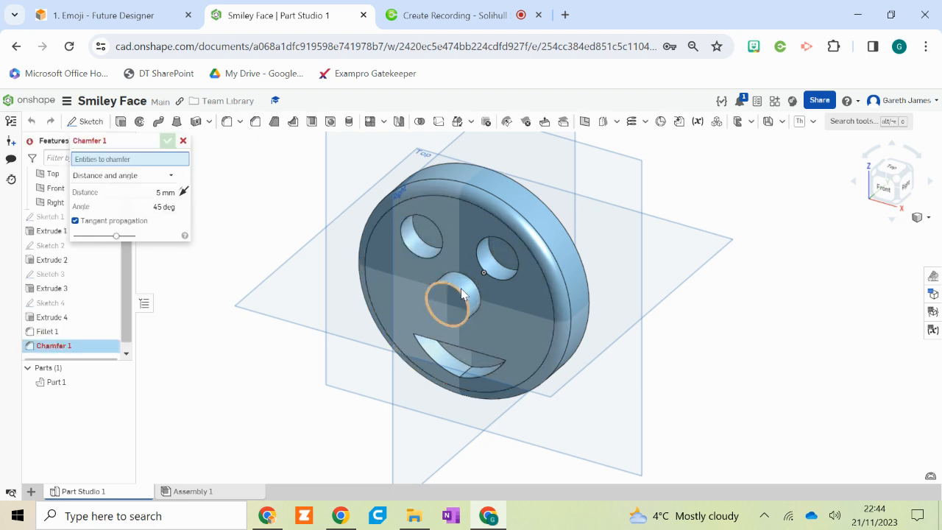
click(456, 294)
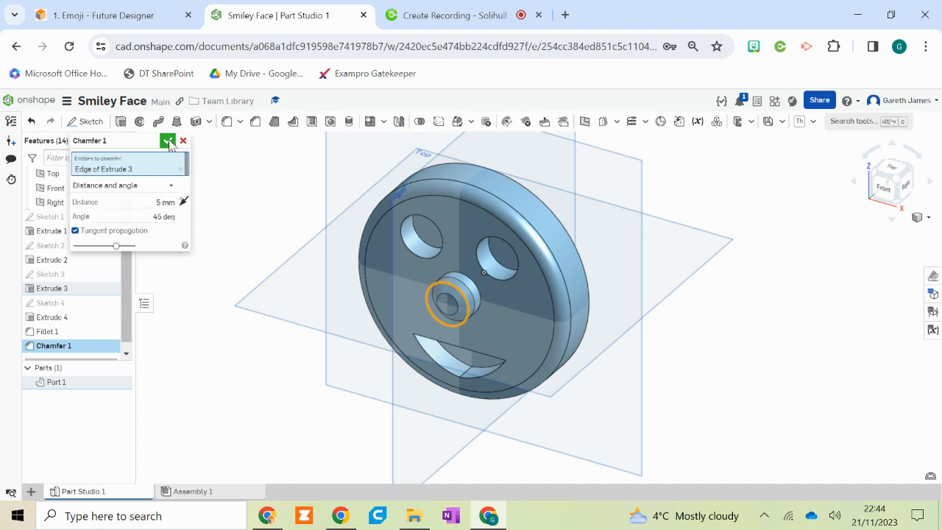
click(169, 141)
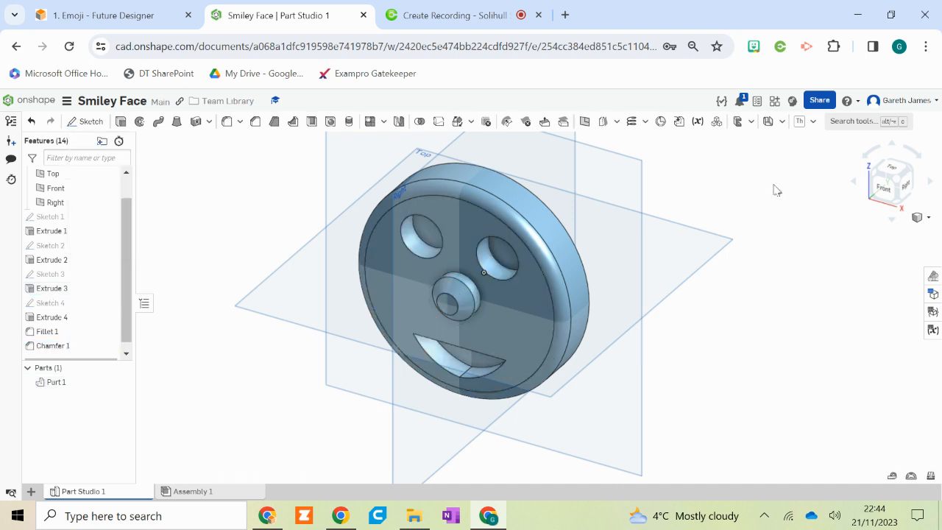
mouse_move(705, 336)
right_down()
mouse_move(687, 309)
mouse_move(673, 309)
mouse_move(713, 328)
mouse_move(687, 337)
mouse_move(711, 325)
right_up()
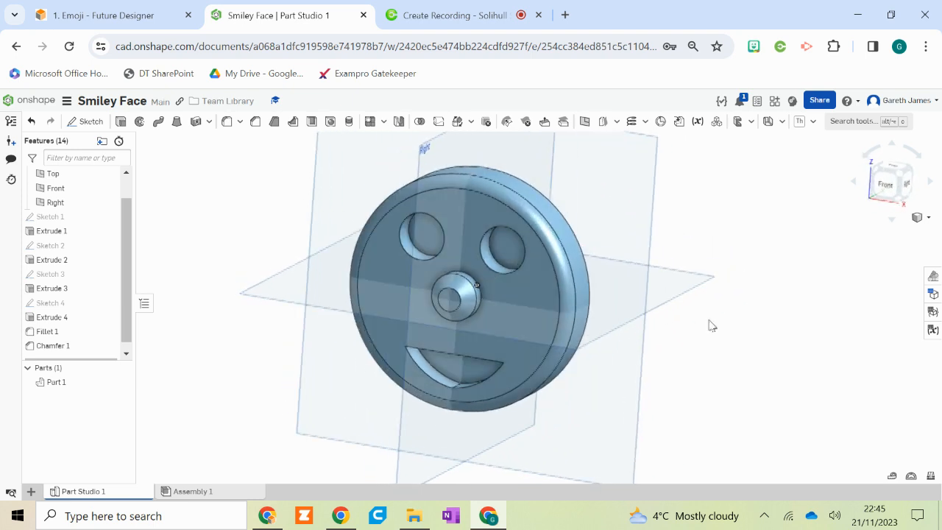
click(879, 192)
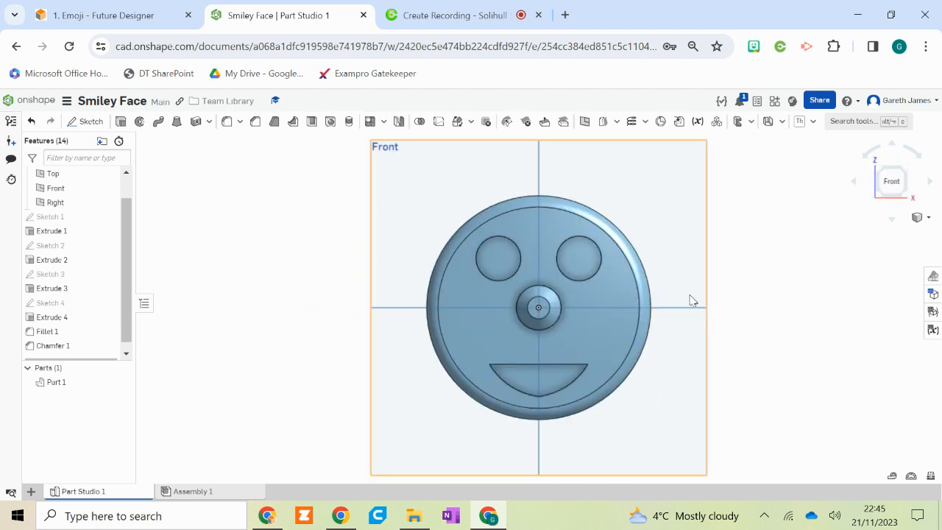
right_drag(758, 302, 741, 327)
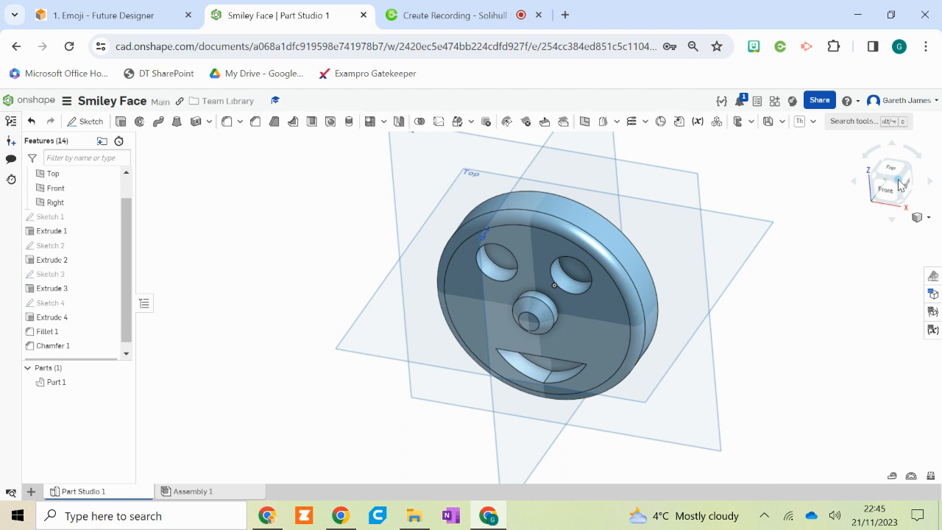
click(899, 186)
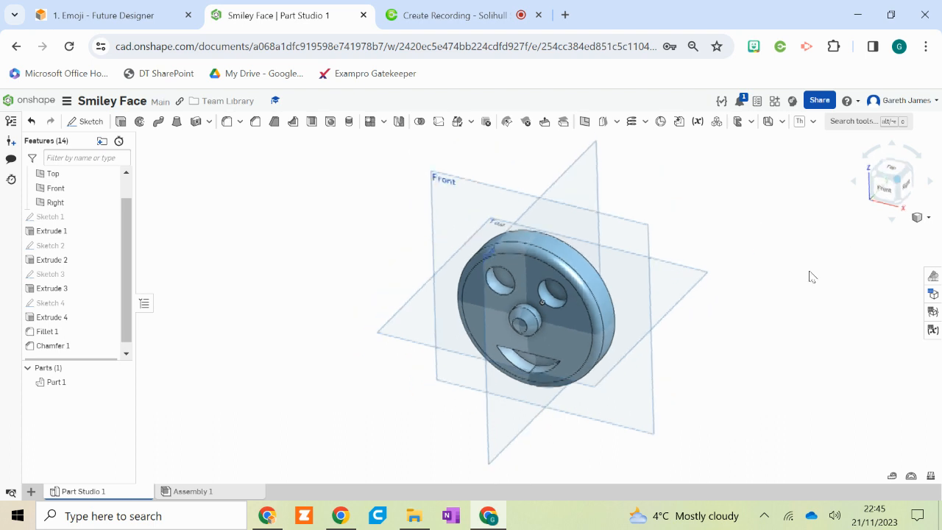
scroll(582, 349, up, 5)
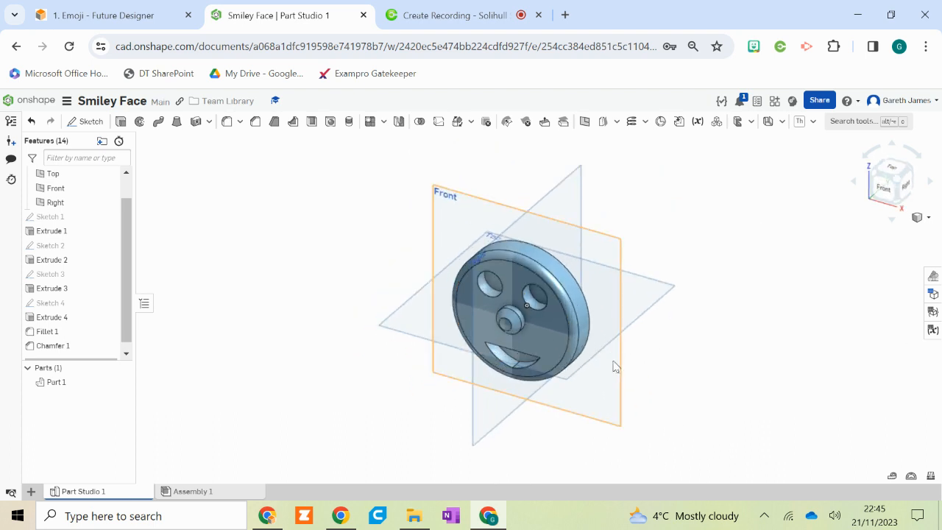